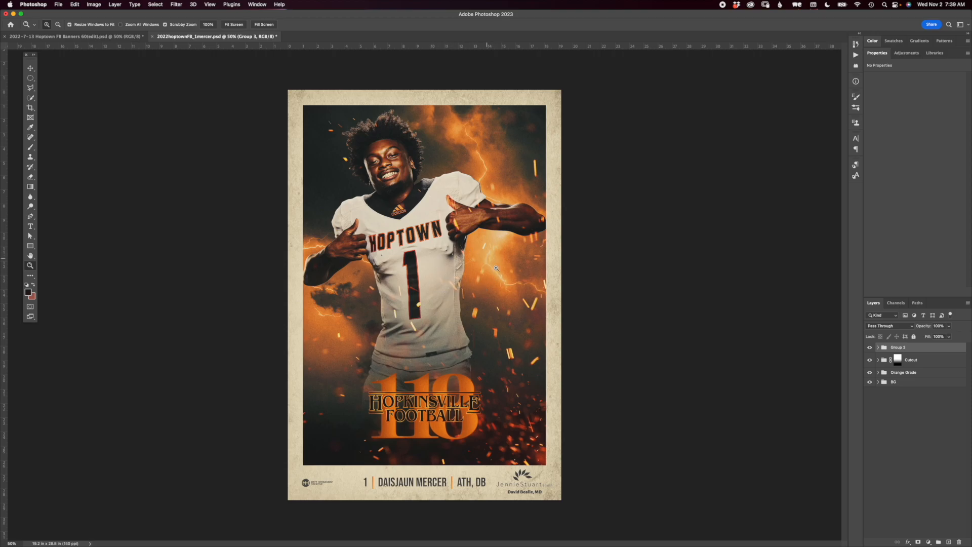
Examine the finished football poster up close, checking the player's cutout edges around the hair, shoulders, arms and jersey.
left_click_drag(441, 147, 464, 165)
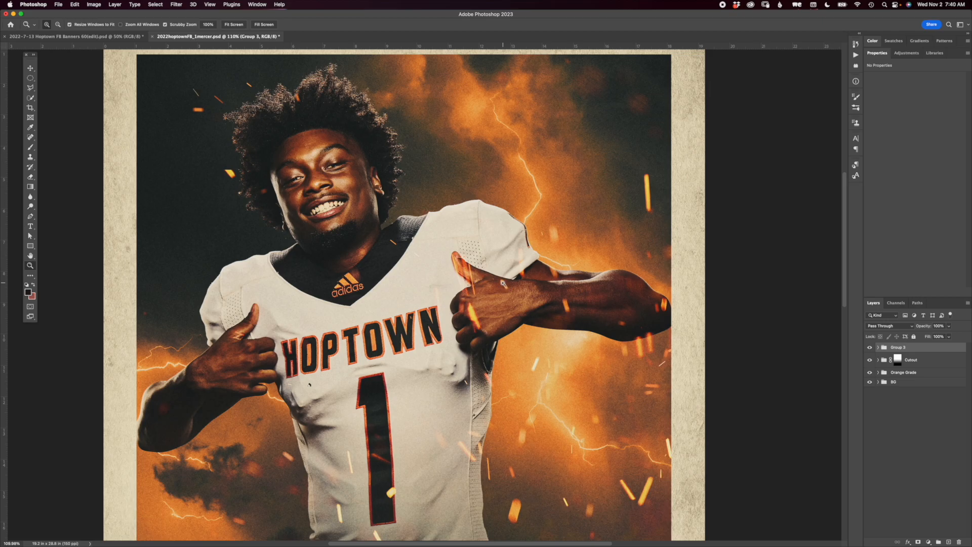
key("super+1")
key("super+minus")
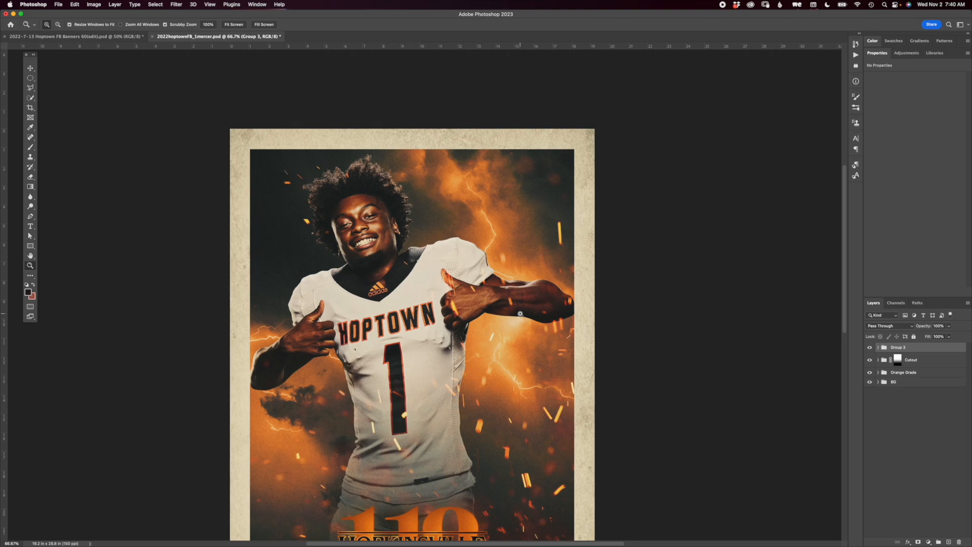
scroll(476, 412, "down", 3)
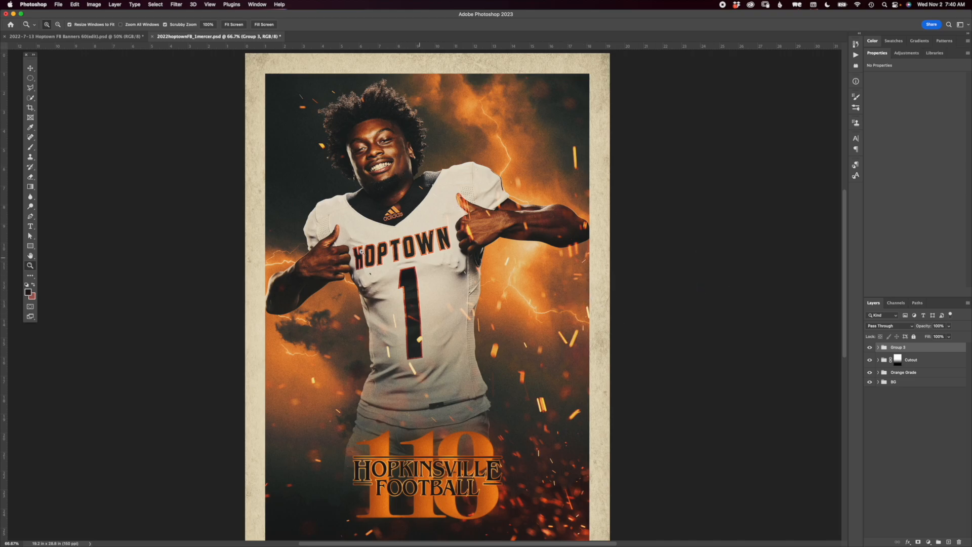
left_click_drag(417, 107, 442, 132)
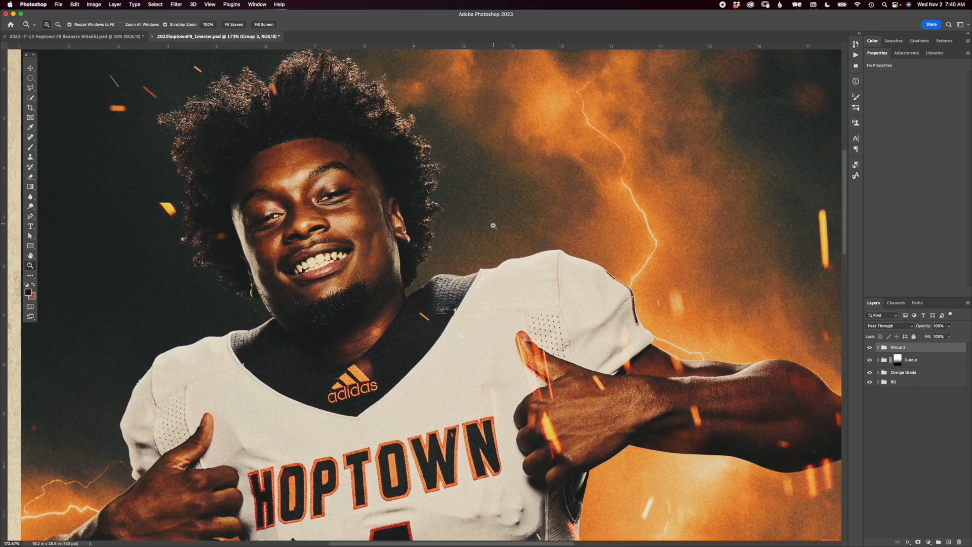
left_click_drag(460, 266, 490, 293)
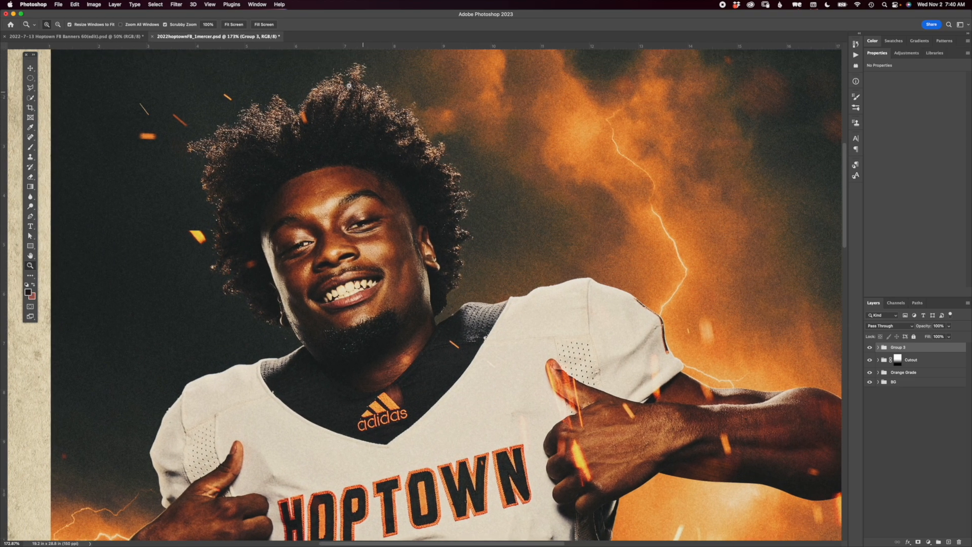
left_click_drag(676, 362, 570, 278)
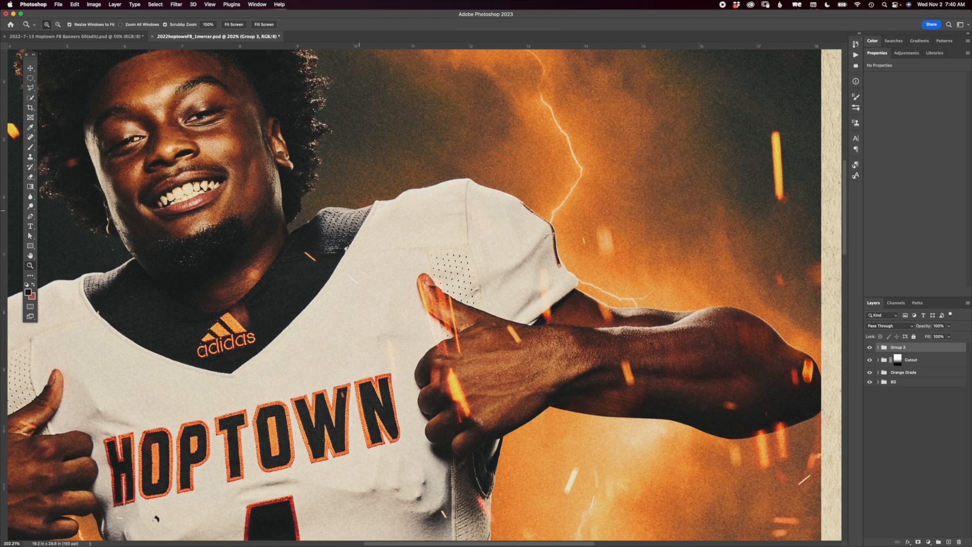
scroll(511, 296, "down", 10)
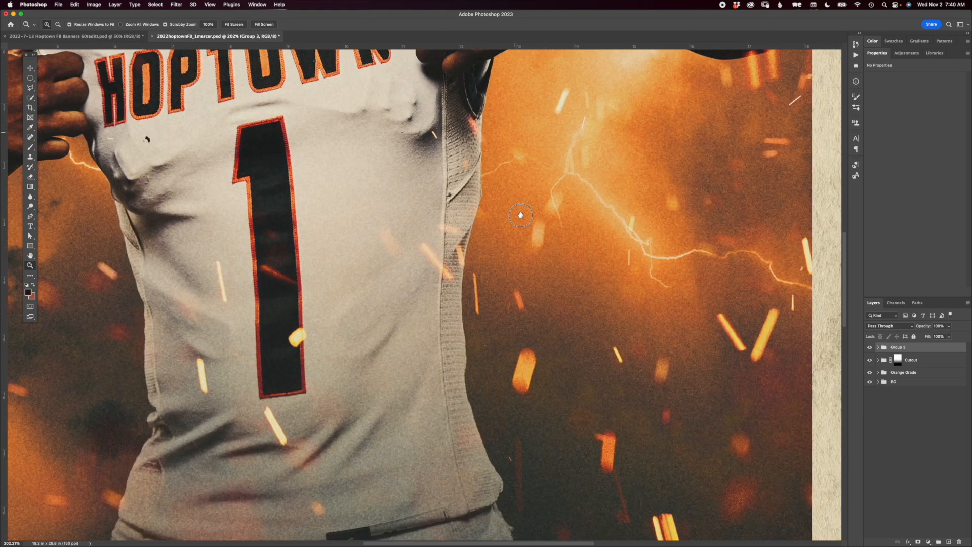
scroll(579, 384, "left", 5)
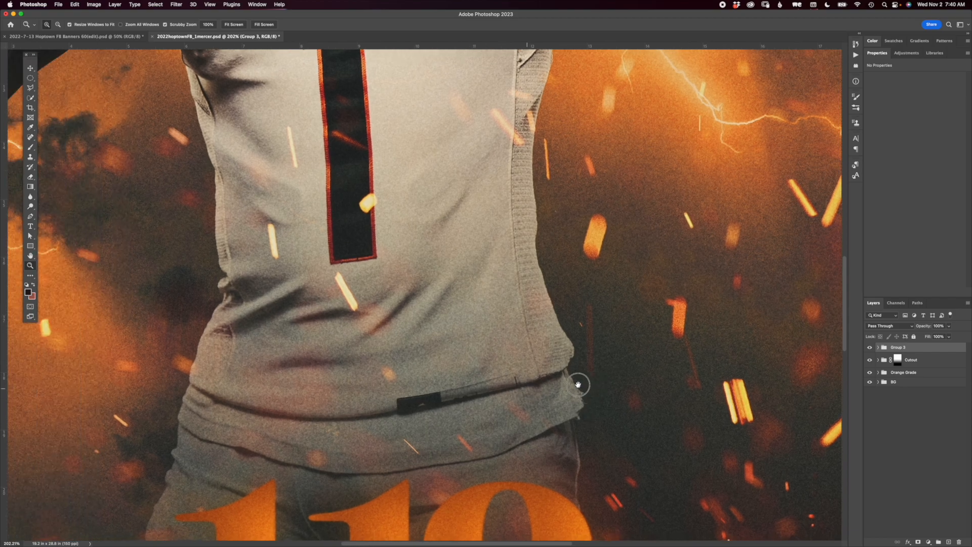
scroll(433, 356, "up", 5)
scroll(432, 356, "left", 3)
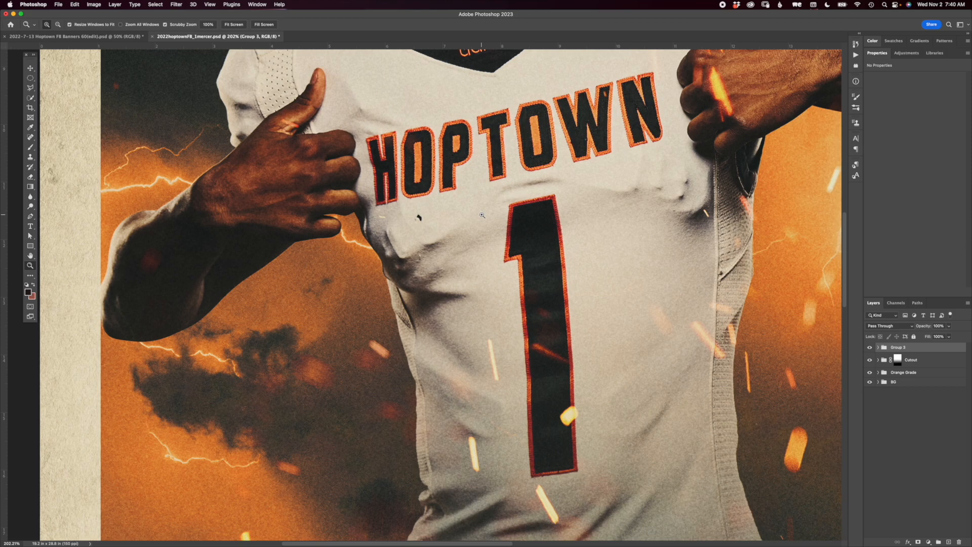
scroll(455, 223, "up", 4)
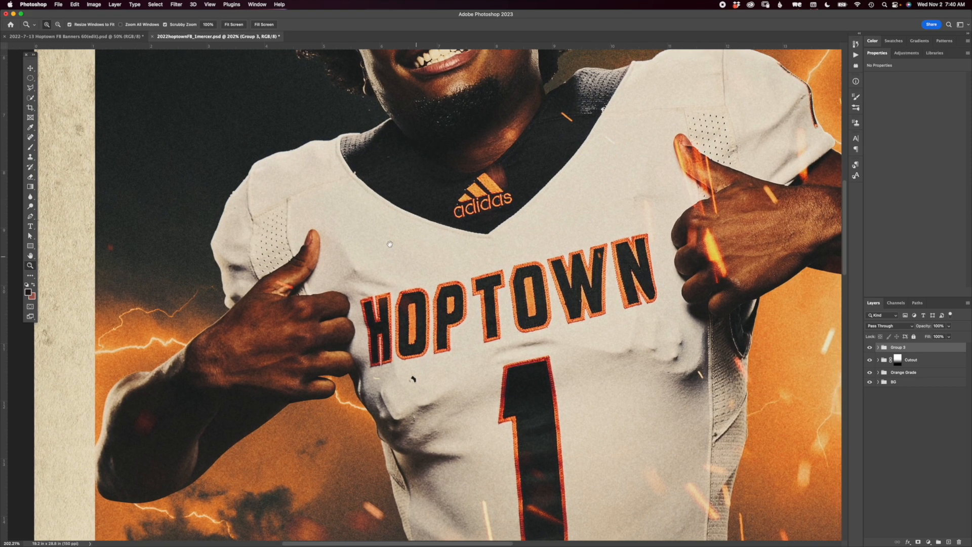
key("super+minus")
key("super+minus")
key("super+minus")
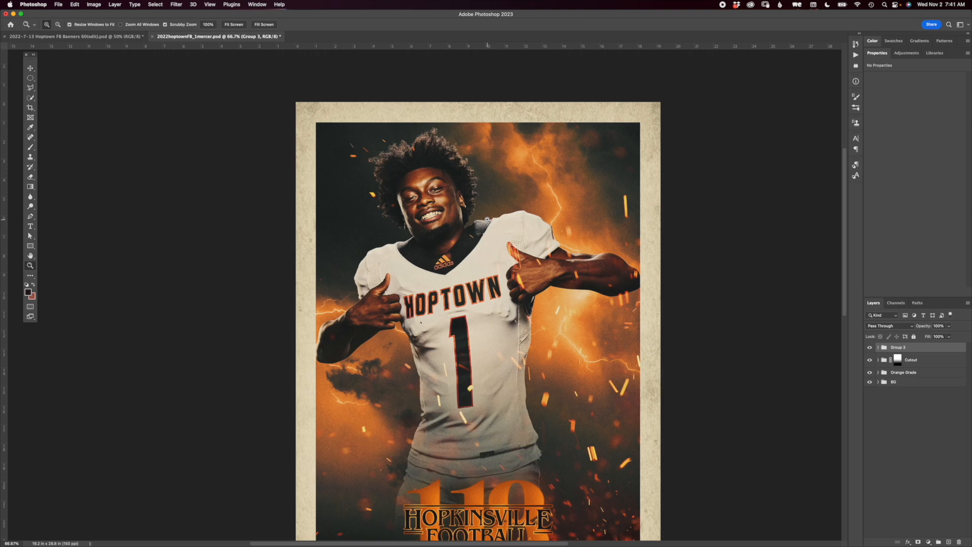
Switch to the Hoptown FB Banners 60(edit) document and examine the original player photo on its dark background.
key("ctrl+Tab")
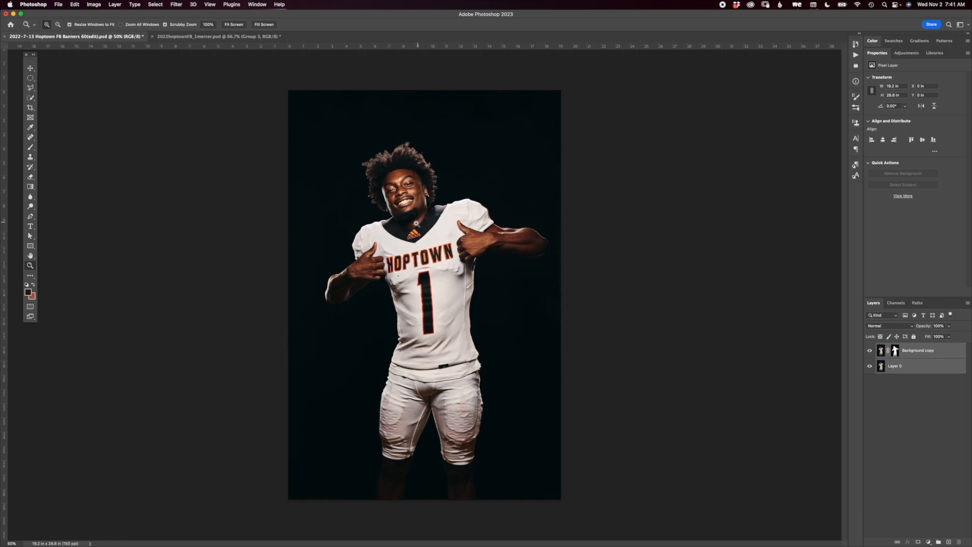
left_click_drag(420, 222, 426, 228)
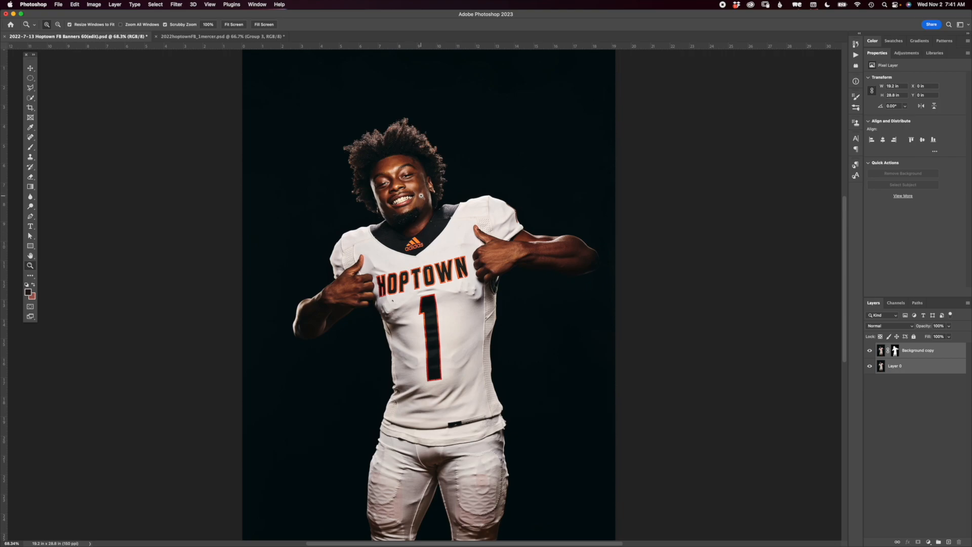
left_click_drag(414, 204, 433, 227)
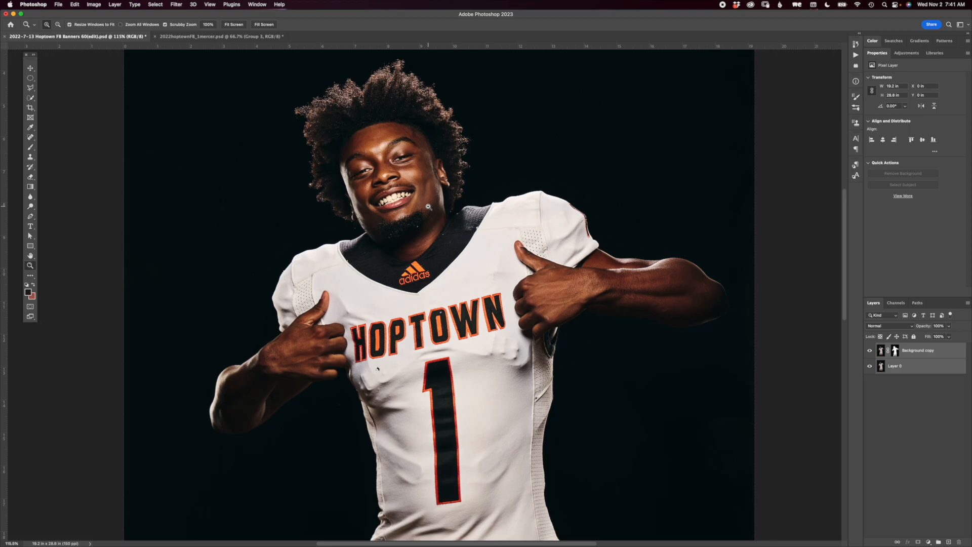
left_click_drag(398, 166, 618, 292)
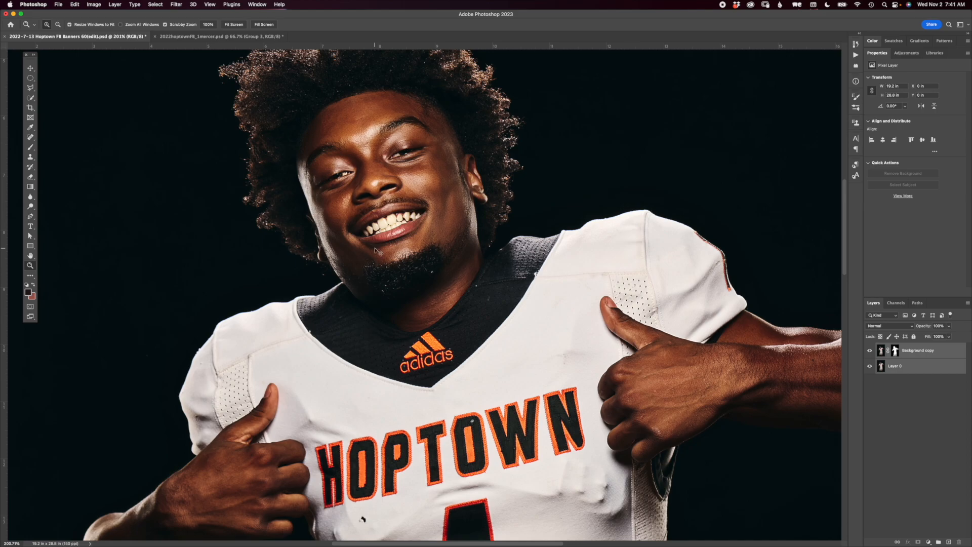
key("super+minus")
key("super+minus")
key("super+minus")
key("super+minus")
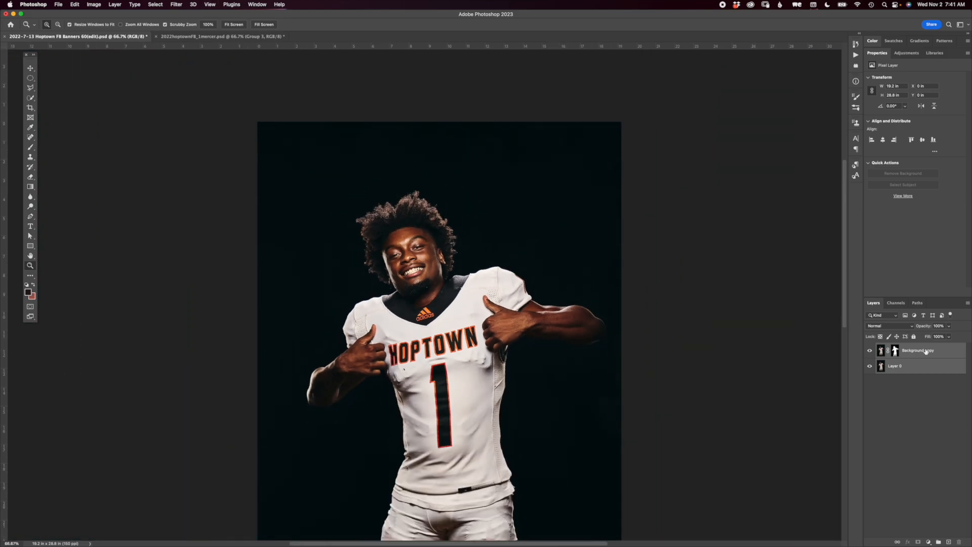
Display the Background copy layer's mask on its own, inspect its edges around the hair, arms and torso, and return to the image.
left_click(906, 354)
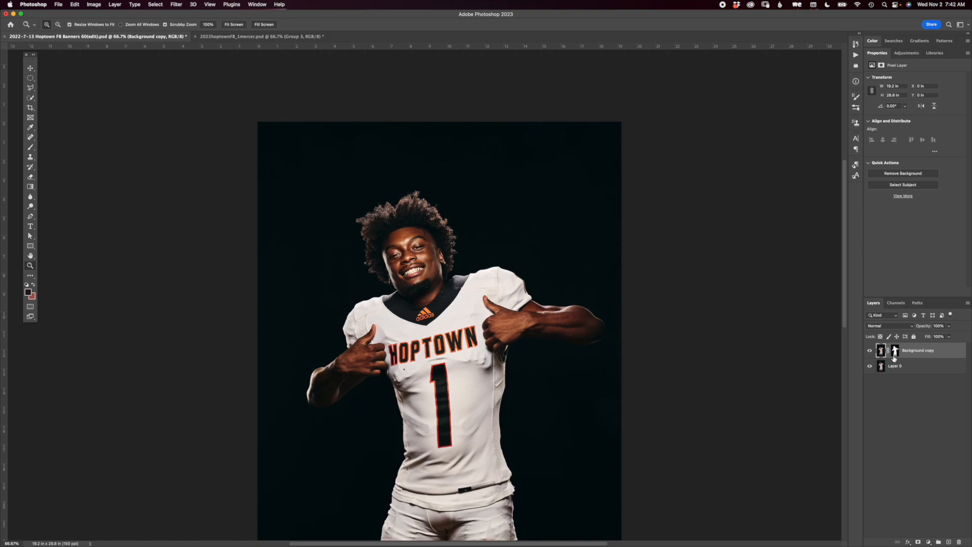
left_click(894, 351)
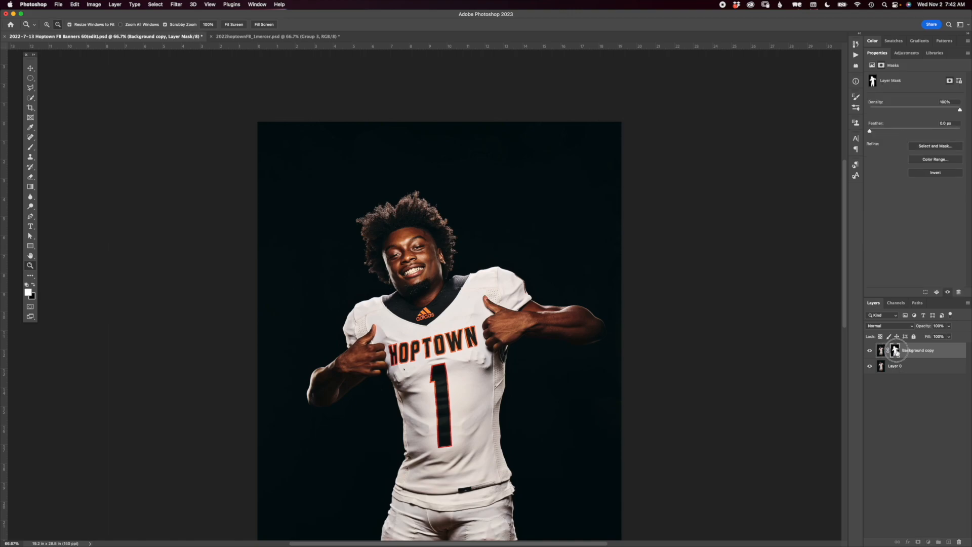
left_click(895, 352, "alt")
left_click_drag(433, 250, 471, 268)
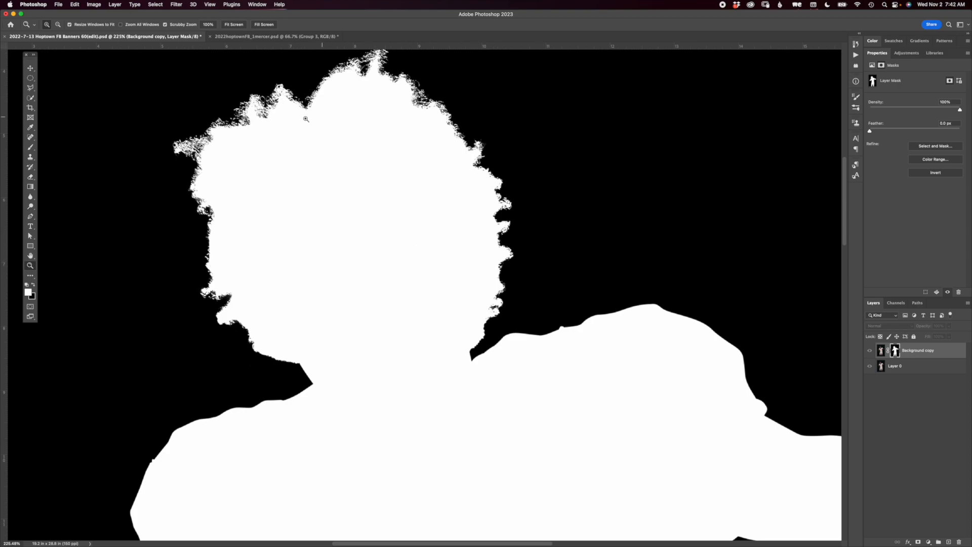
left_click_drag(502, 319, 409, 161)
left_click_drag(466, 285, 390, 298)
left_click_drag(534, 406, 547, 316)
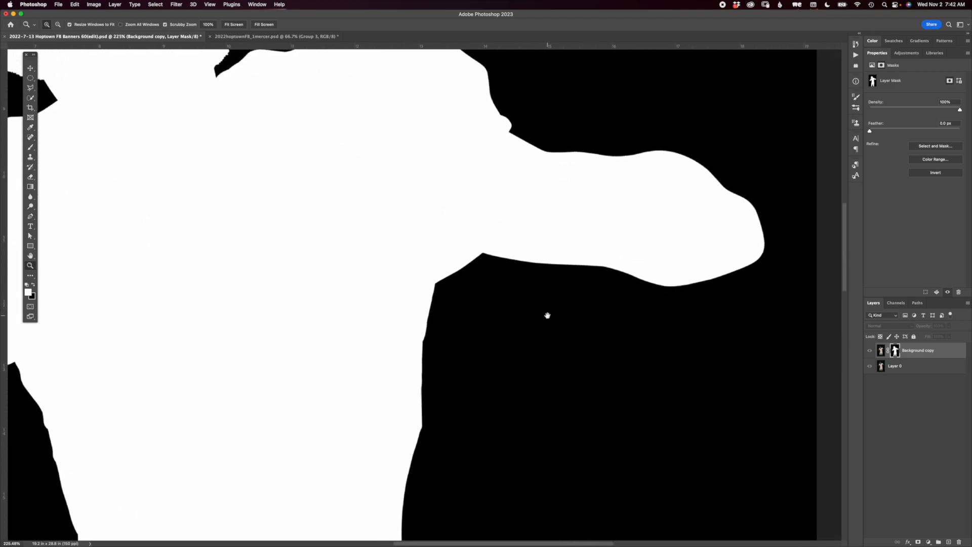
left_click_drag(524, 387, 573, 254)
left_click_drag(525, 383, 568, 232)
left_click_drag(545, 355, 550, 276)
left_click_drag(531, 455, 519, 333)
left_click_drag(299, 381, 403, 282)
left_click_drag(514, 403, 471, 253)
left_click_drag(523, 223, 501, 384)
left_click_drag(492, 216, 552, 278)
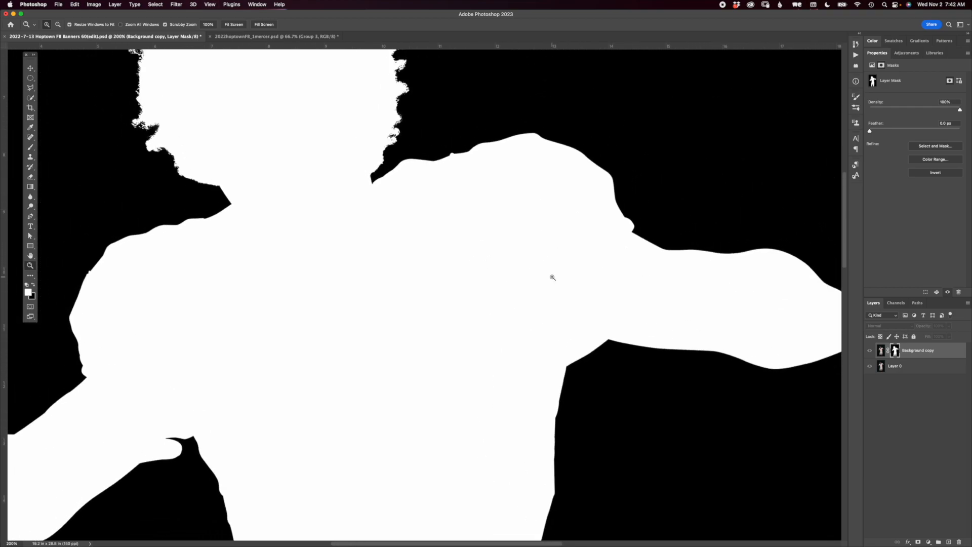
key("super+minus")
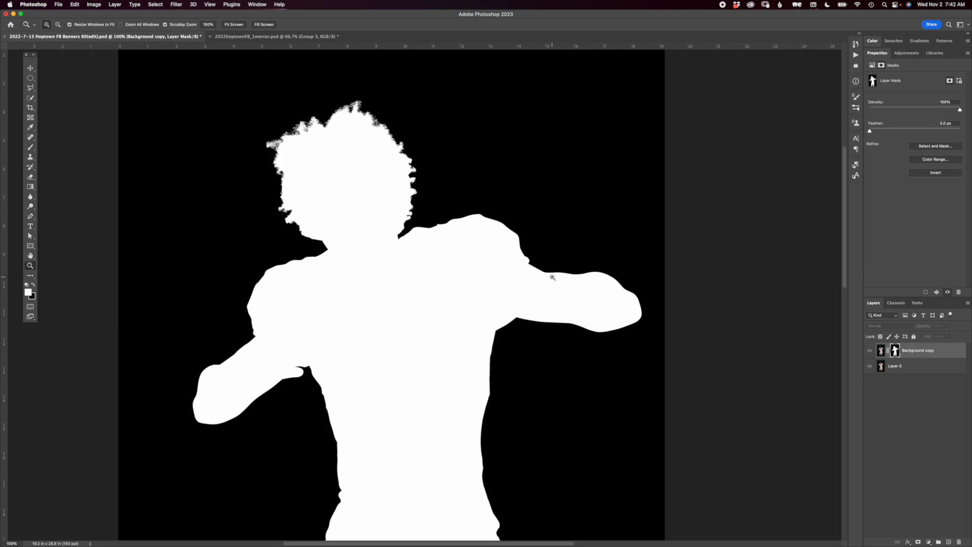
left_click_drag(402, 196, 432, 212)
left_click_drag(361, 177, 423, 283)
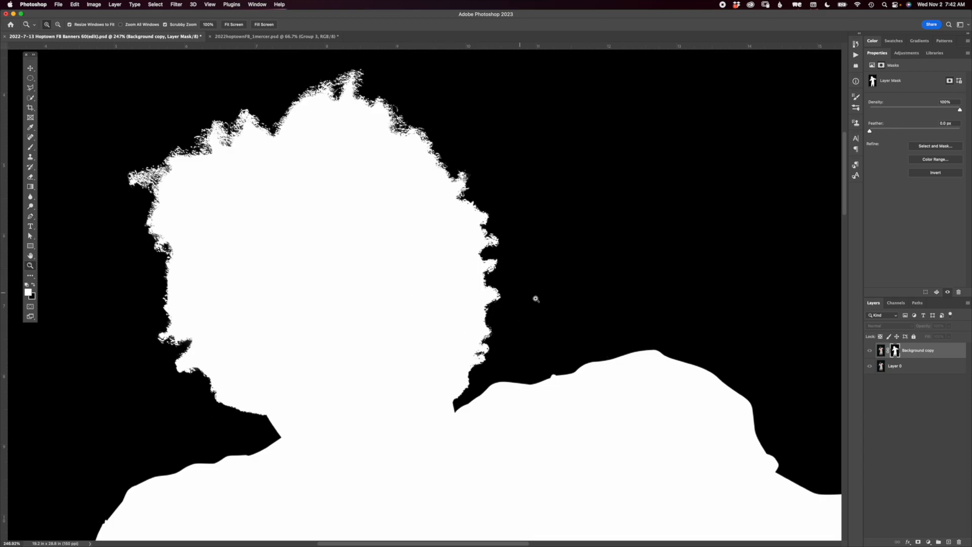
left_click(894, 349, "alt")
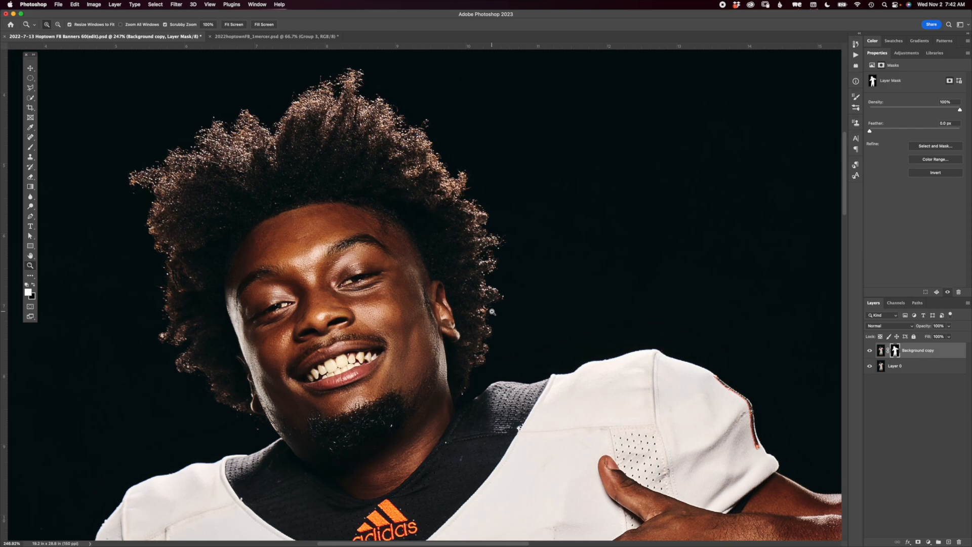
Hide the Background copy layer and make Layer 0 the active layer.
left_click(522, 286, "alt")
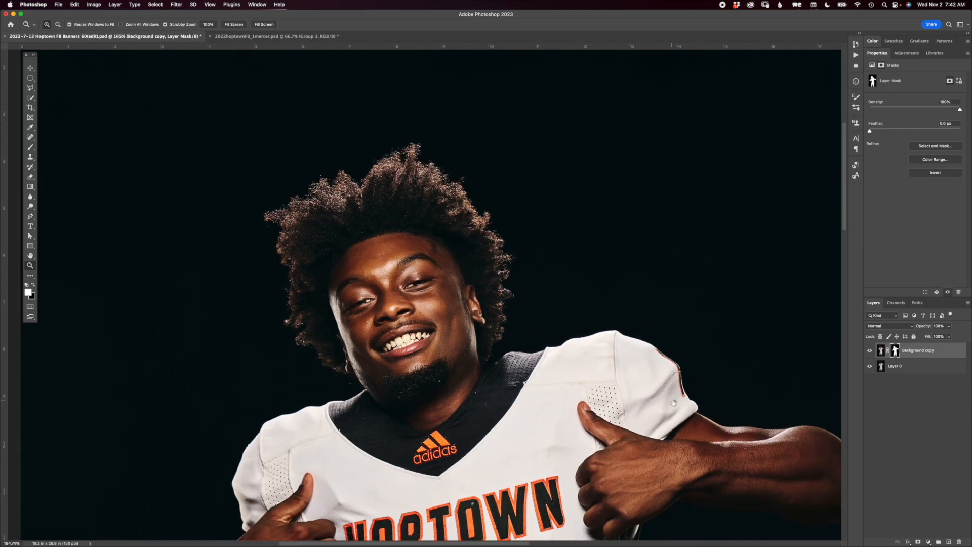
scroll(673, 402, "right", 5)
scroll(674, 403, "down", 3)
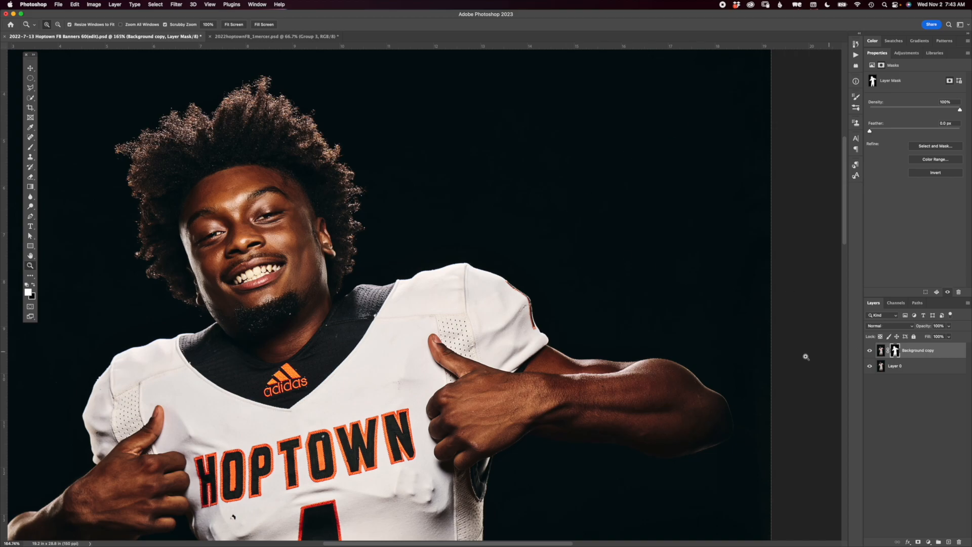
left_click(475, 350, "alt")
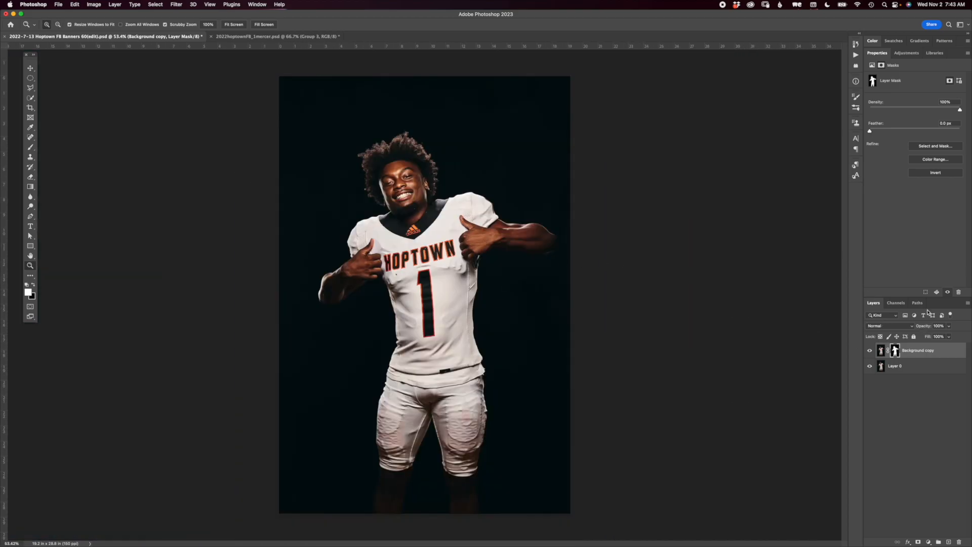
left_click(869, 350)
left_click(902, 367)
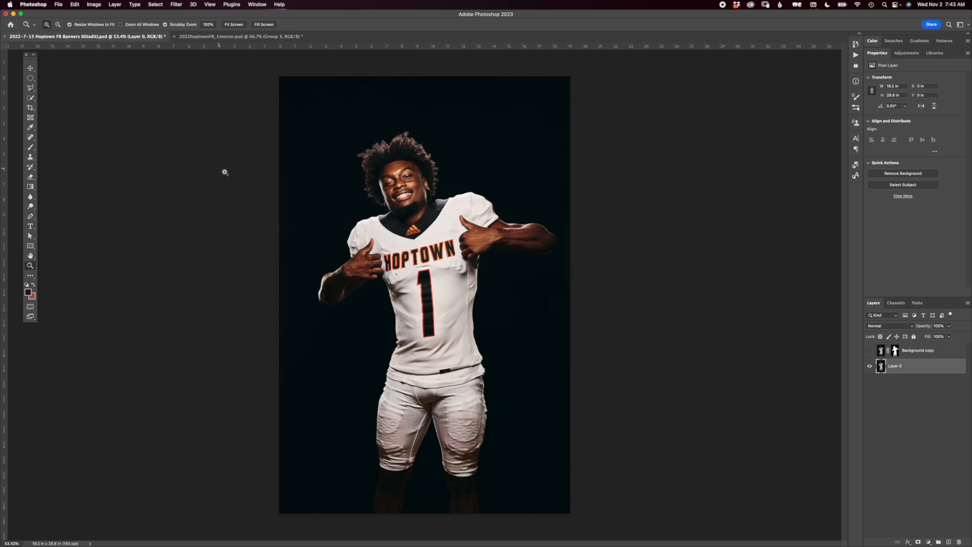
Try Select Subject on Layer 0, inspect the selection edges around both arms, and clear the selection.
left_click(29, 99)
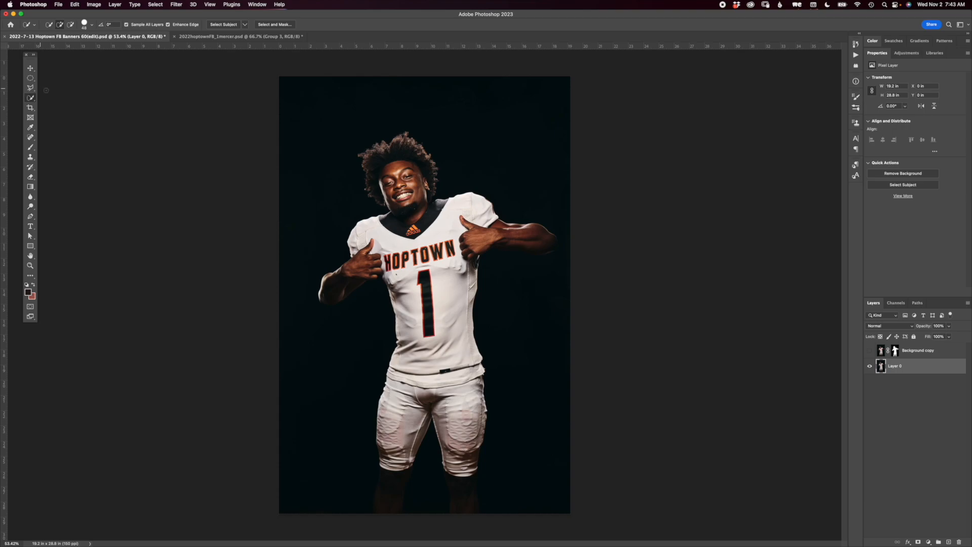
left_click(226, 27)
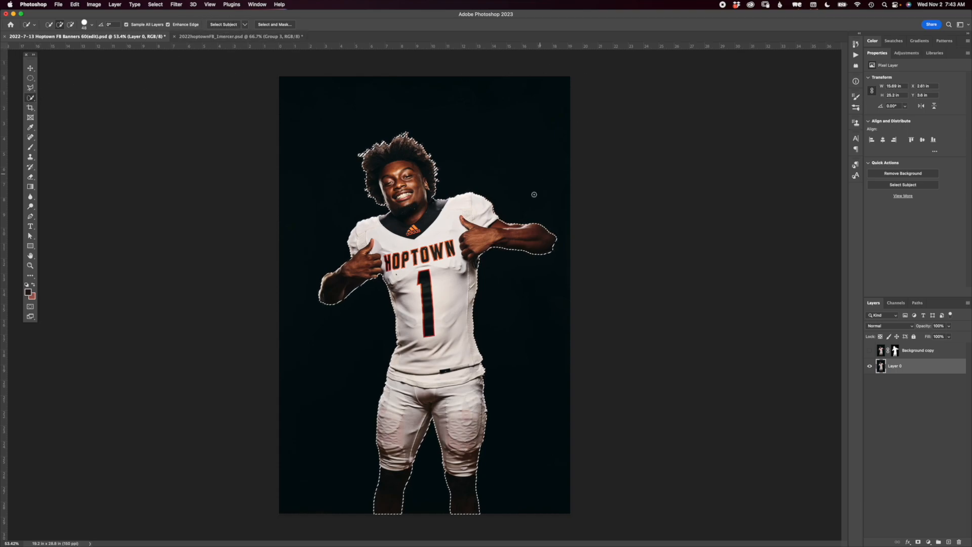
key("z")
left_click_drag(390, 257, 448, 277)
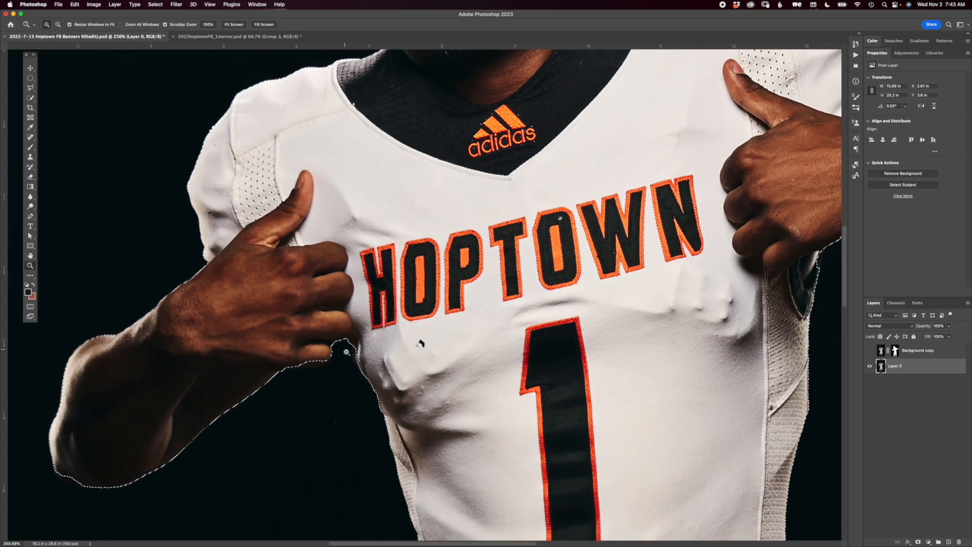
left_click_drag(772, 250, 399, 405)
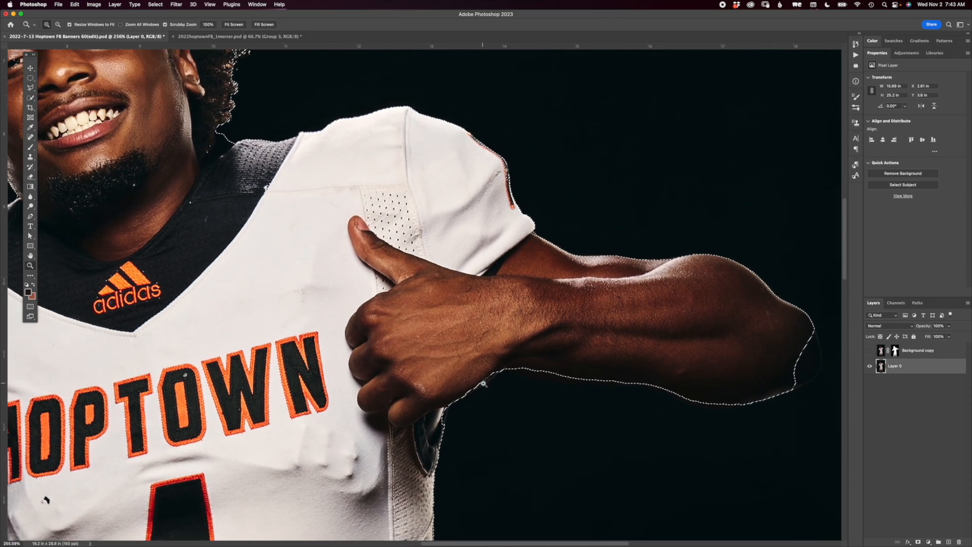
key("super+d")
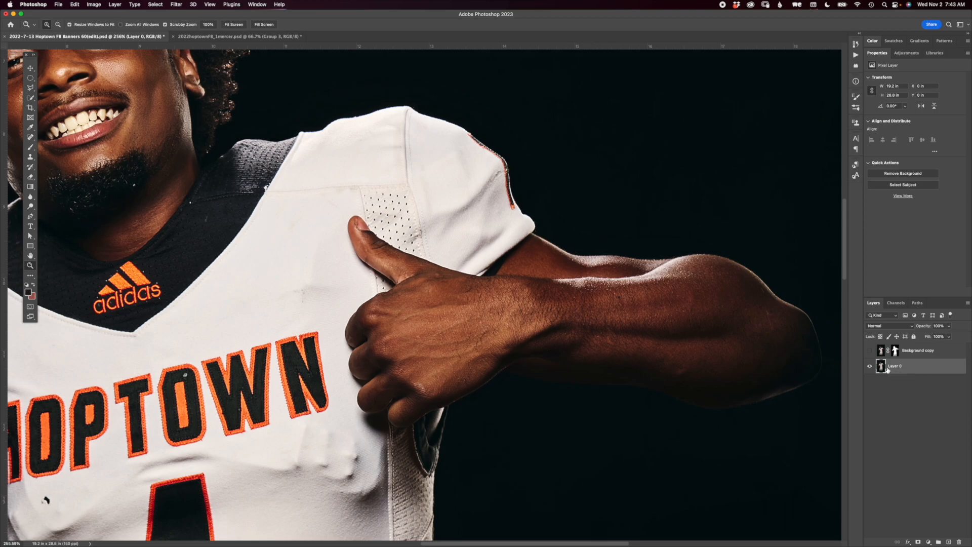
Duplicate Layer 0 and add a Curves adjustment layer above the copy.
key("super+j")
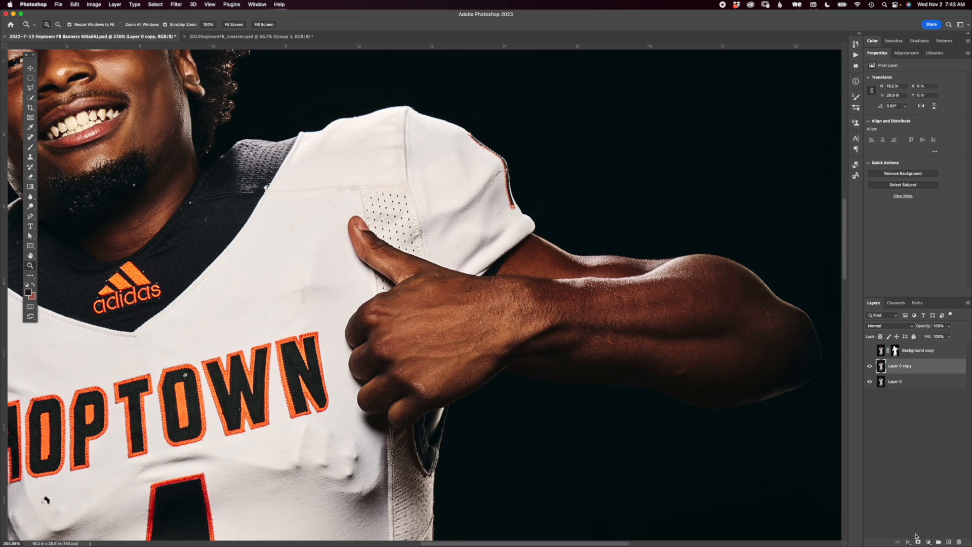
left_click(928, 542)
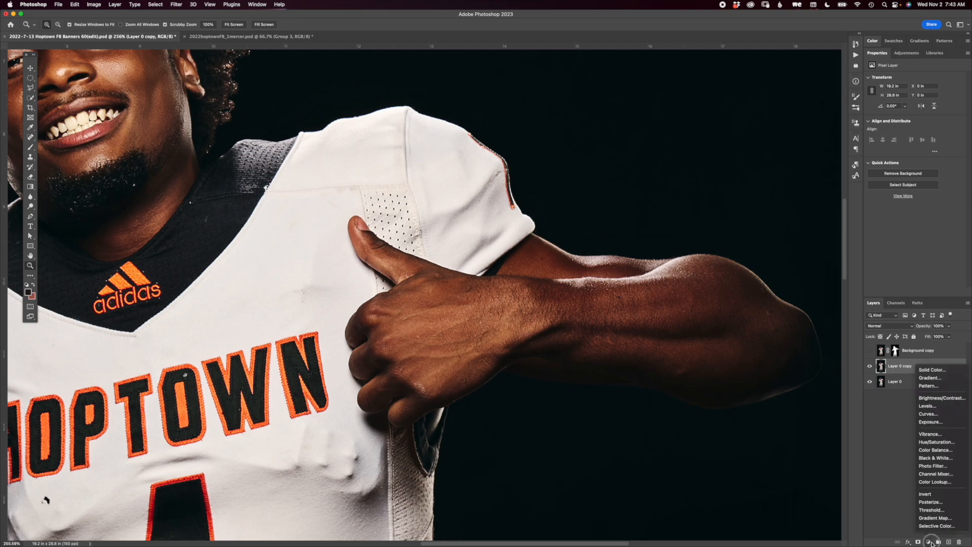
left_click(928, 414)
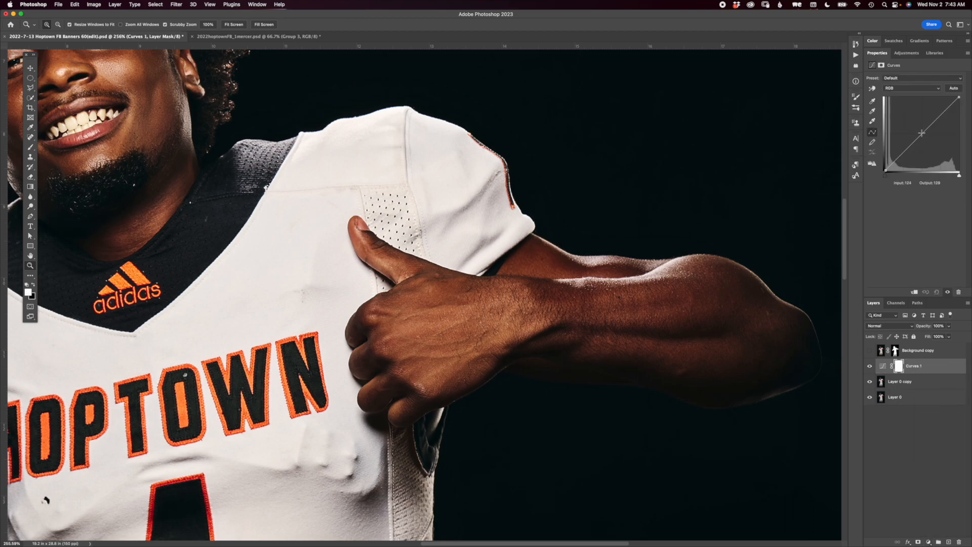
Raise the RGB curve to input 31, output 114 to strongly brighten the player against the background.
left_click_drag(916, 141, 915, 126)
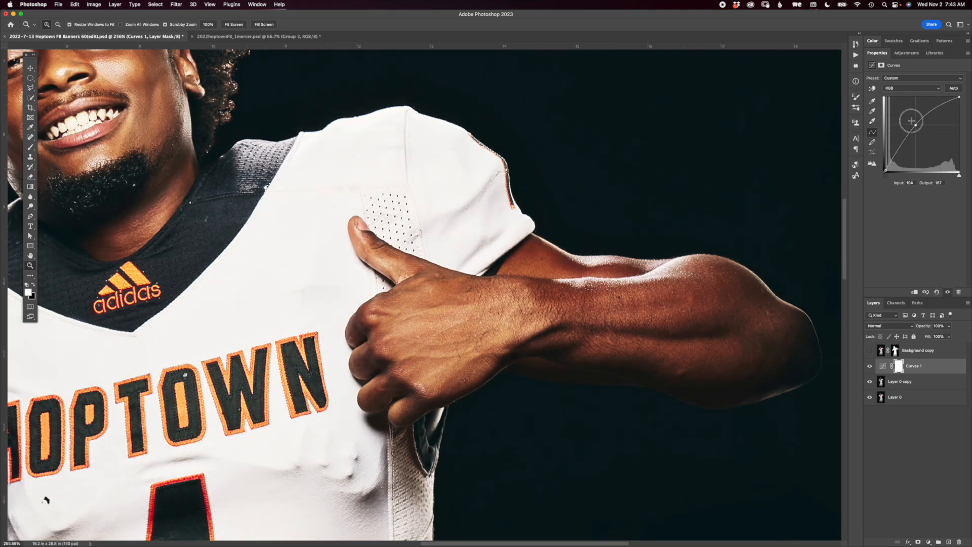
left_click_drag(916, 125, 911, 119)
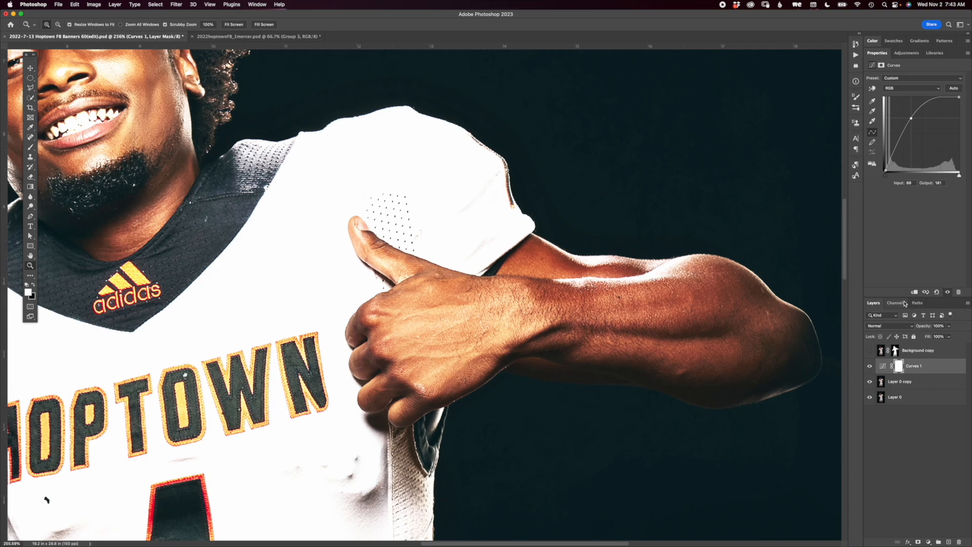
key("super+0")
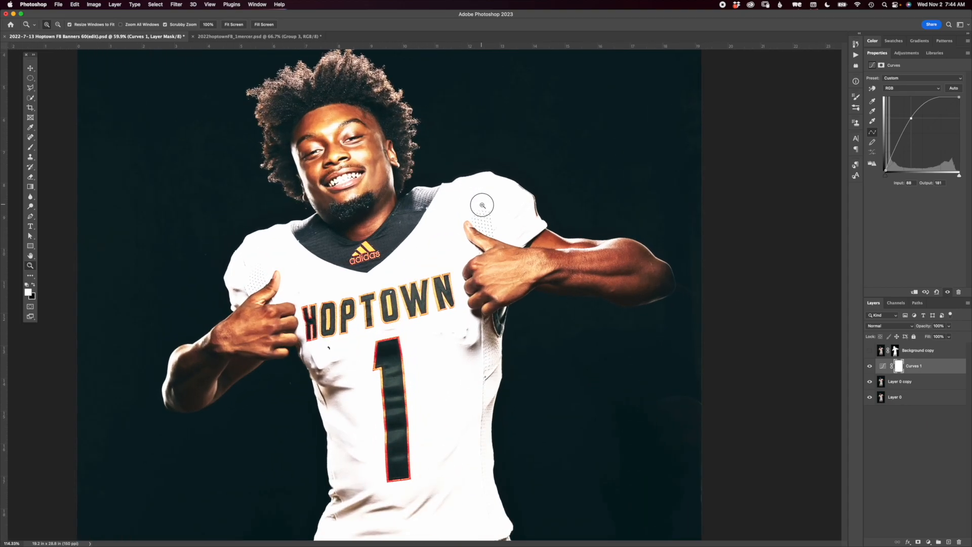
left_click(465, 197)
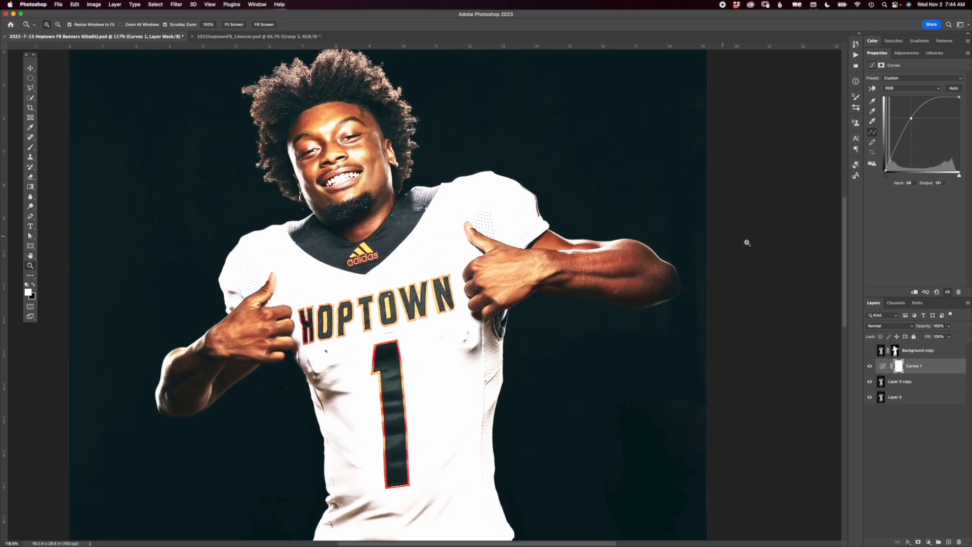
left_click_drag(911, 118, 894, 137)
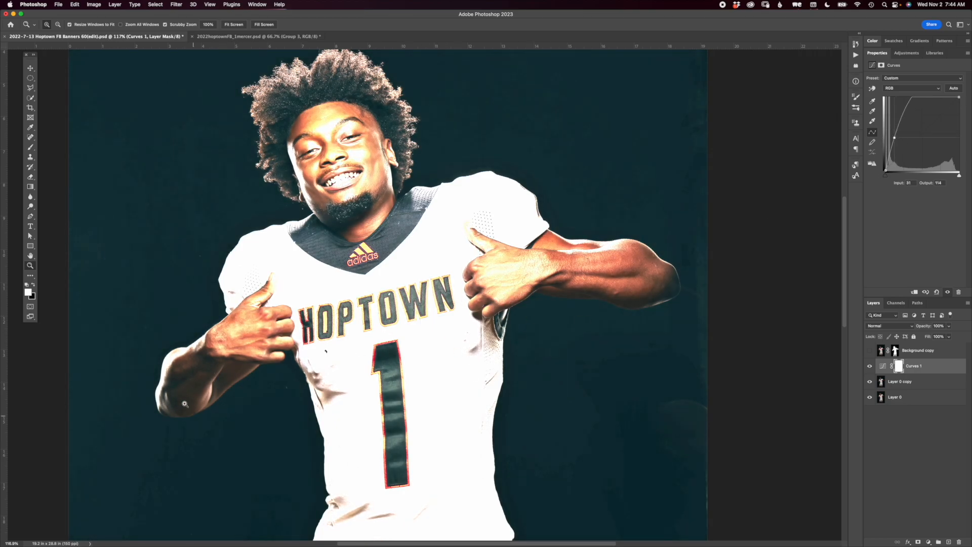
Clip the Curves 1 adjustment to Layer 0 copy and merge the two layers into one.
left_click(914, 375, "alt")
left_click(929, 384)
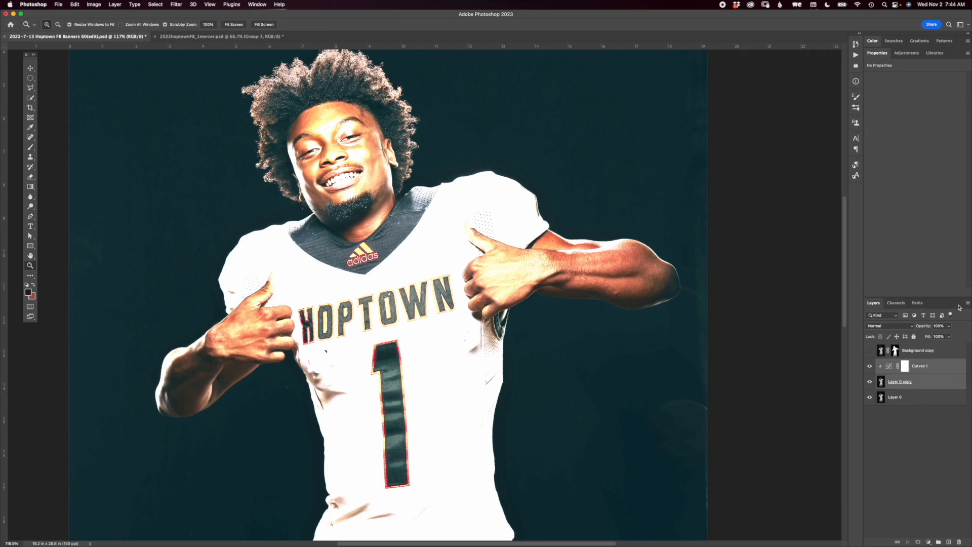
key("super+e")
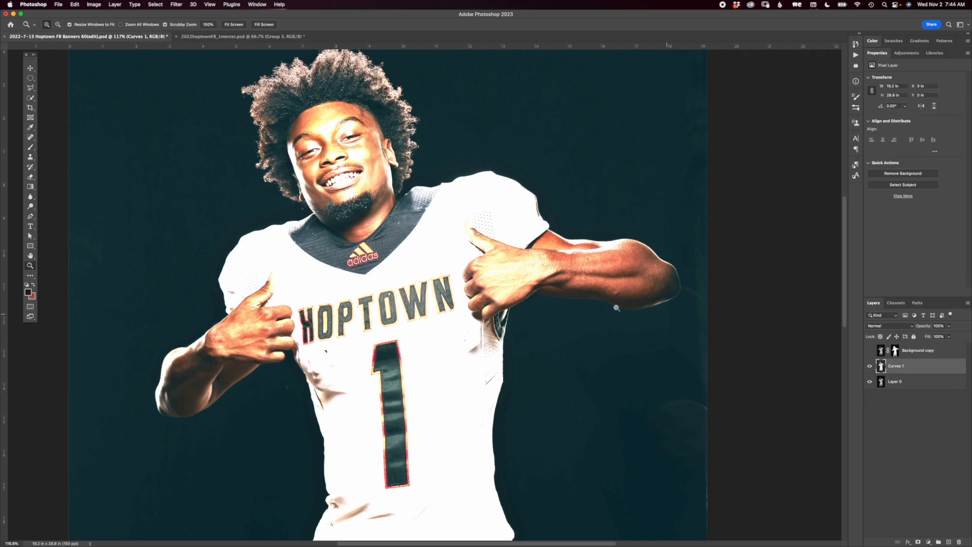
Run Select Subject on the brightened Curves 1 layer to select the whole player.
left_click(565, 336, "alt")
left_click_drag(549, 375, 516, 319)
left_click(532, 332, "alt")
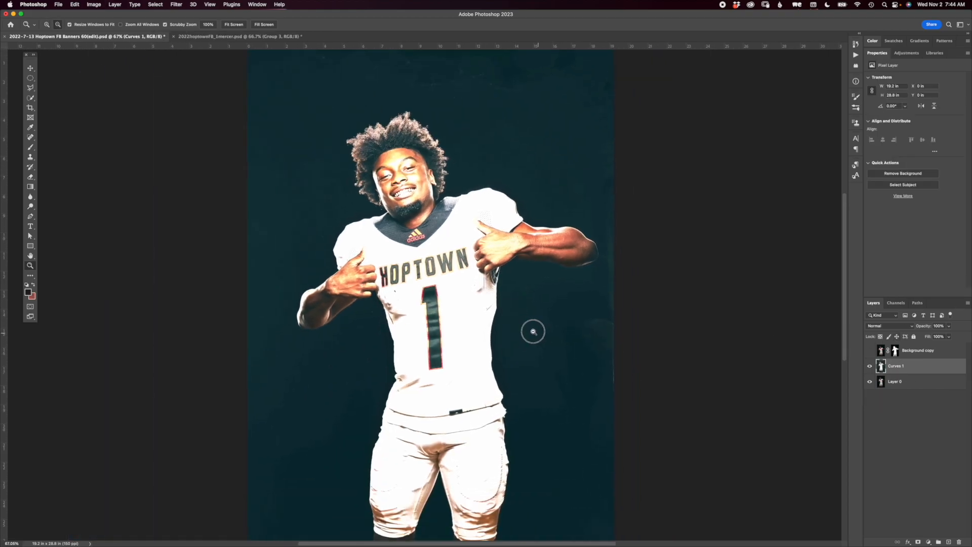
key("w")
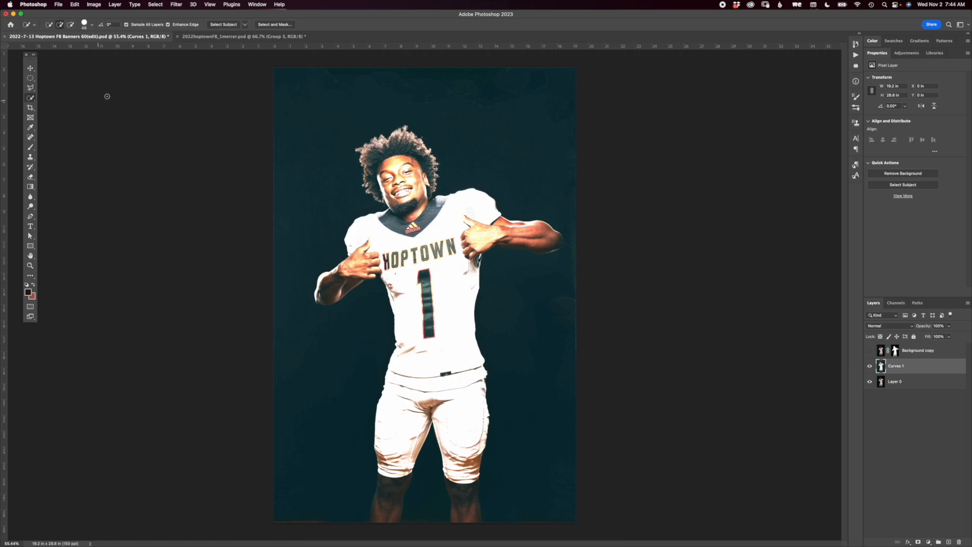
left_click(223, 24)
Check the selection around the arms and hair, and correct its edge between the hair and collar with the Quick Selection tool.
key("z")
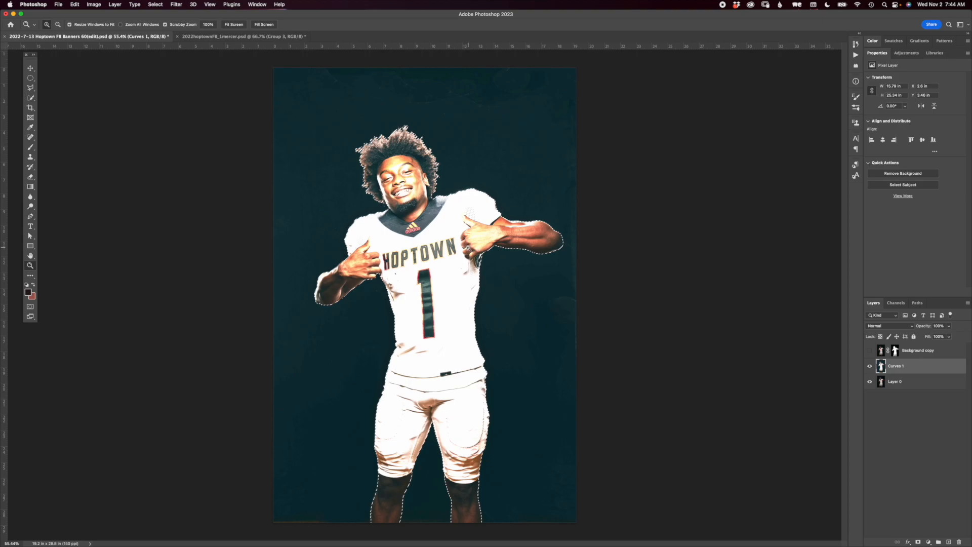
left_click_drag(449, 243, 505, 261)
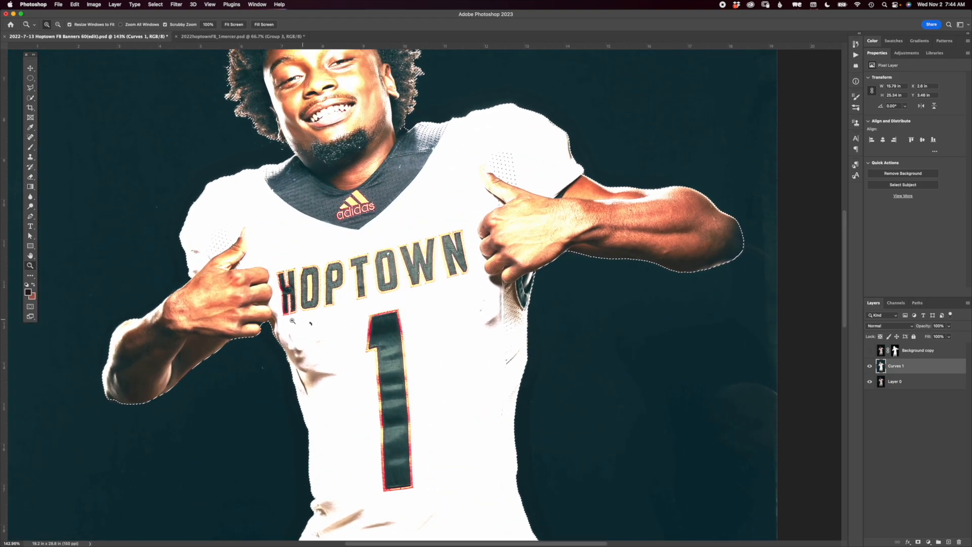
left_click_drag(252, 338, 263, 335)
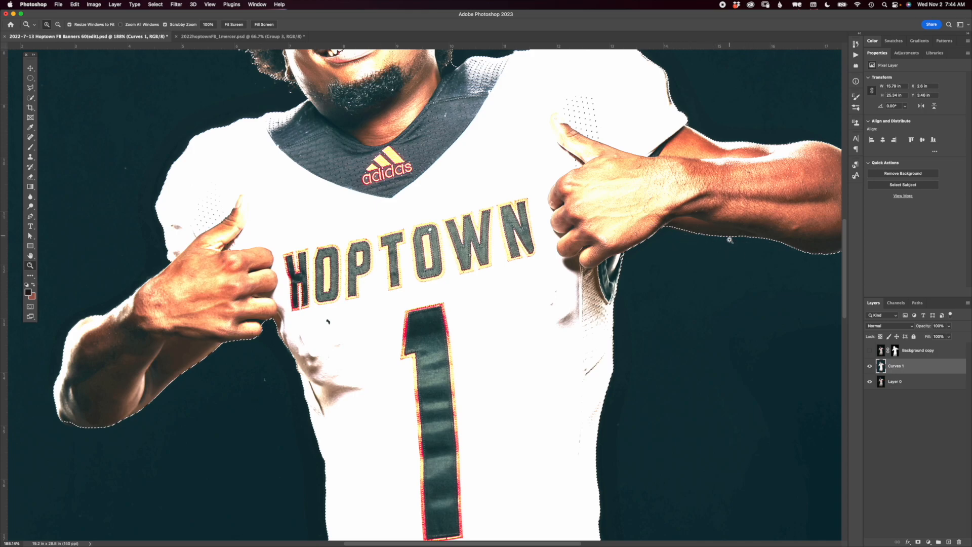
left_click_drag(712, 151, 685, 245)
left_click_drag(487, 213, 575, 302)
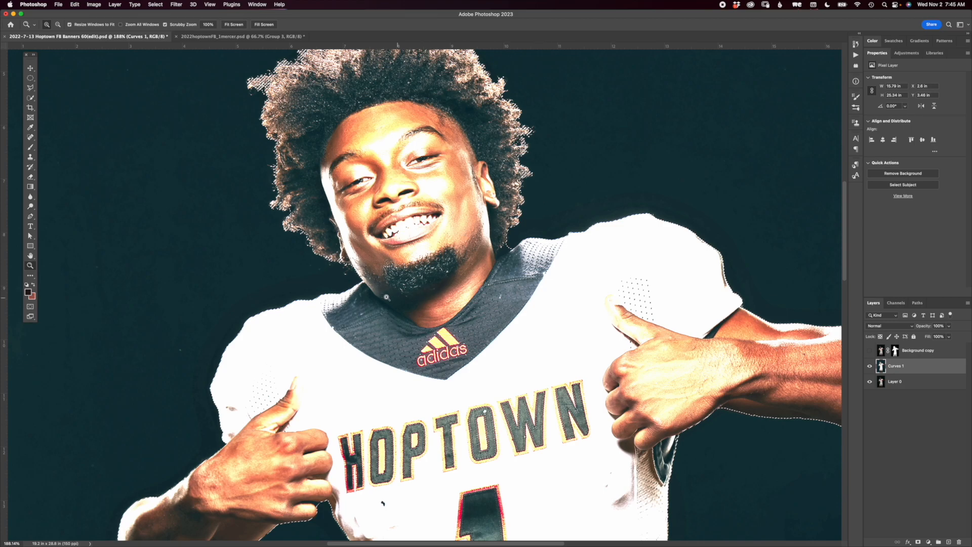
left_click_drag(522, 224, 535, 240)
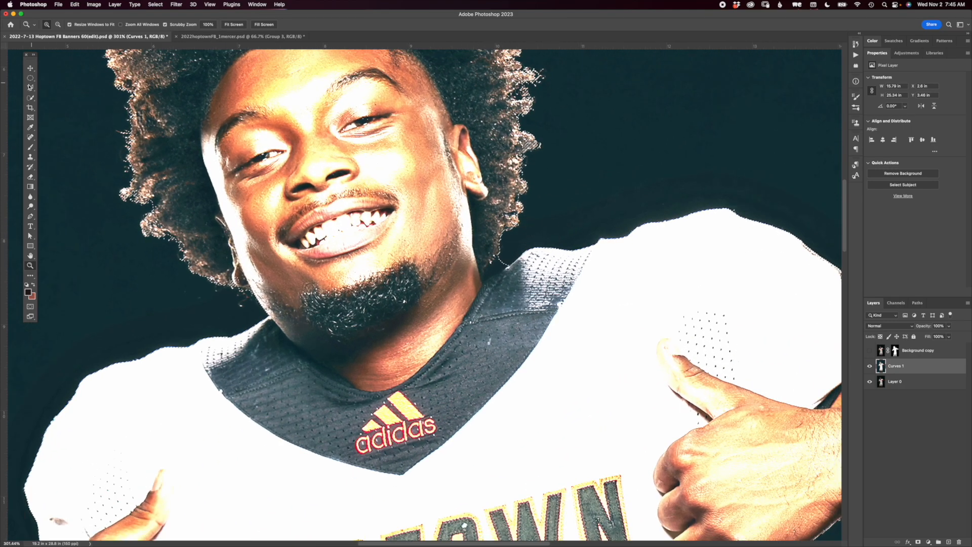
left_click(31, 98)
left_click_drag(510, 265, 490, 272)
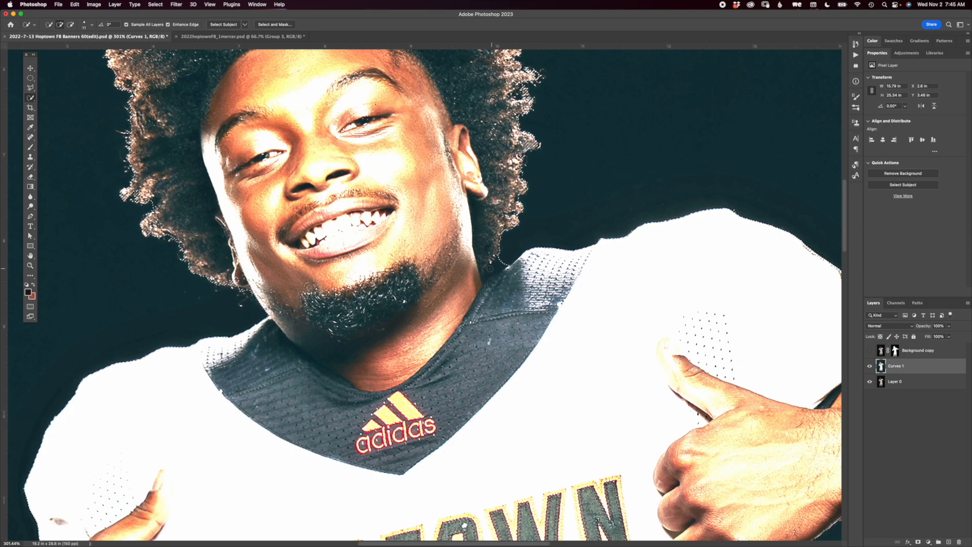
key("alt")
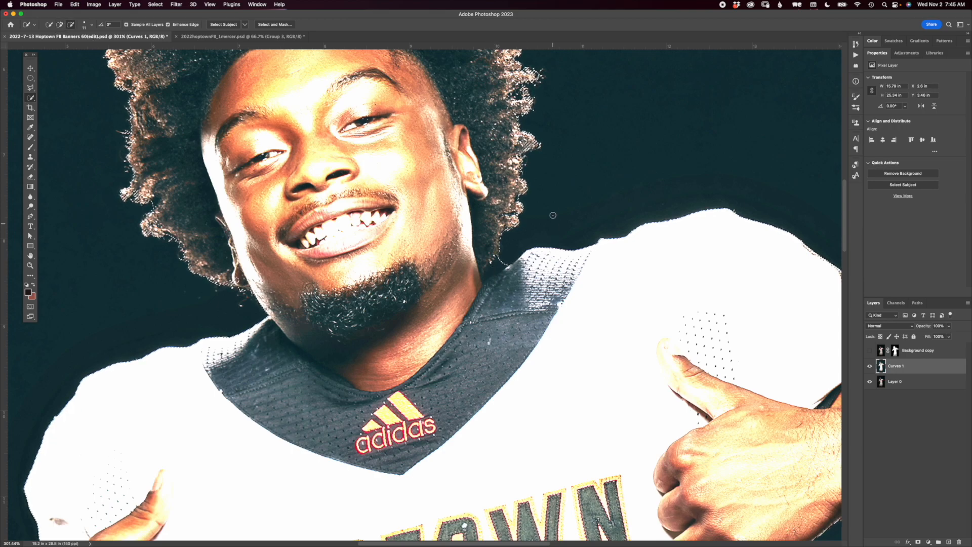
key("alt")
left_click_drag(500, 263, 489, 281)
Check the selection along the torso and pants, open it in Select and Mask, and refine the hair's edge with the Refine Edge Brush.
left_click_drag(514, 401, 494, 313)
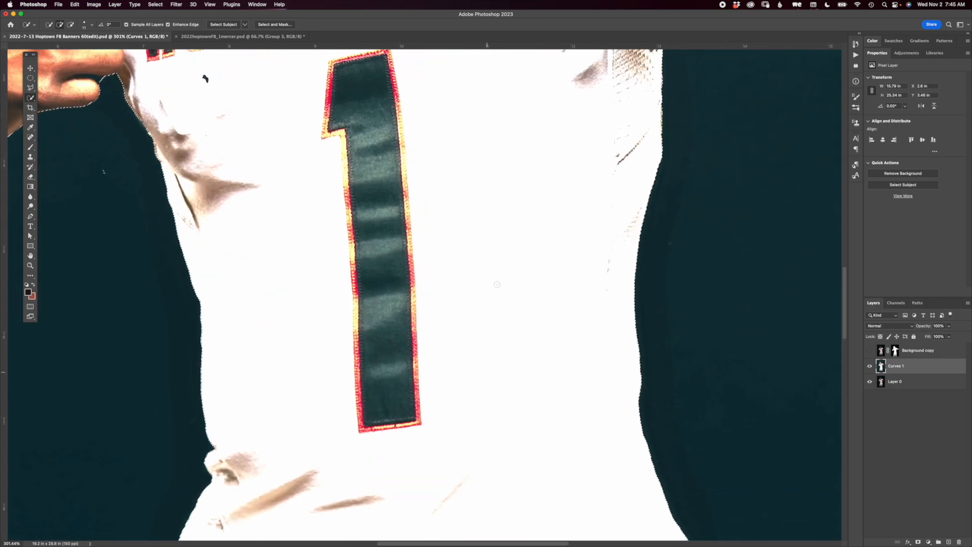
key("super+minus")
key("super+minus")
scroll(481, 319, "down", 15)
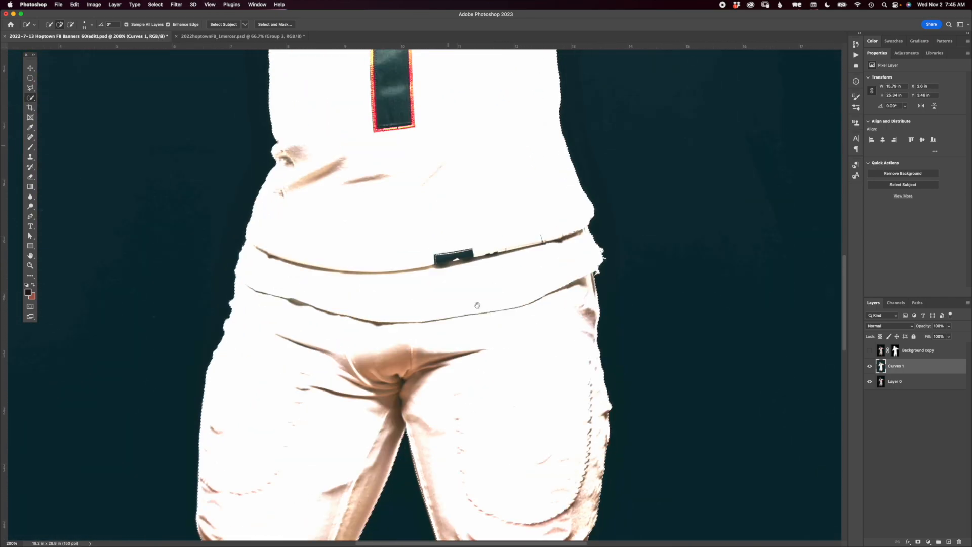
scroll(480, 291, "up", 20)
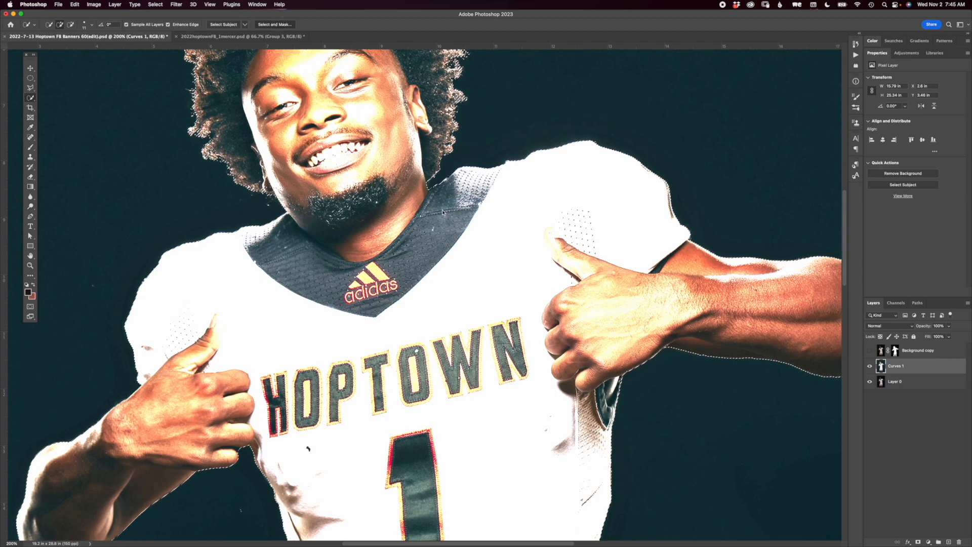
key("super+alt+r")
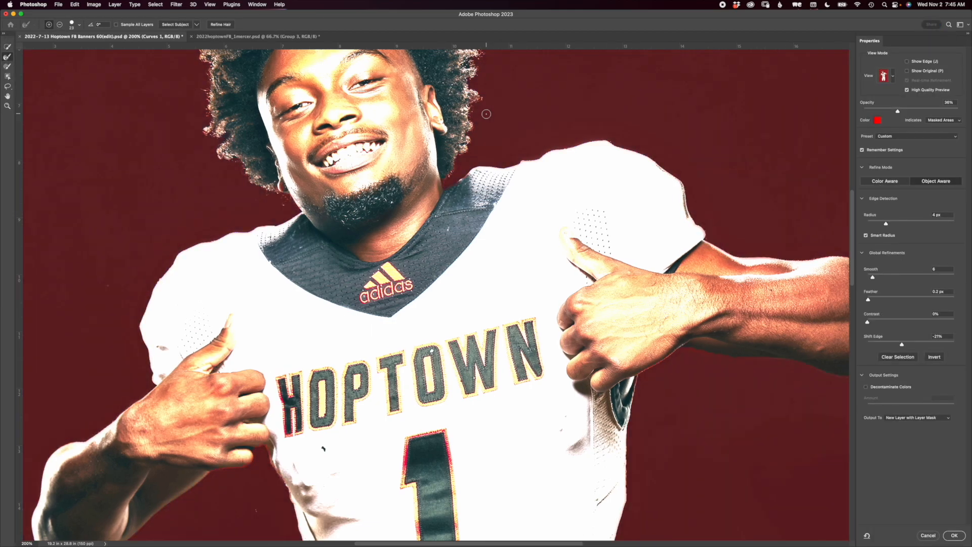
scroll(472, 227, "up", 6)
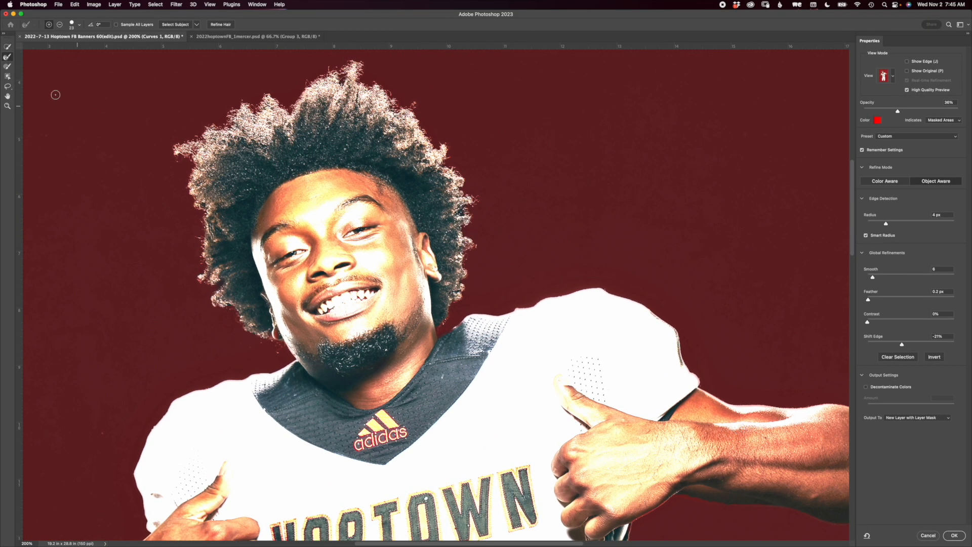
left_click(10, 58)
key("alt")
mouse_move(469, 212)
left_mouse_down()
mouse_move(503, 210)
mouse_move(462, 211)
left_mouse_up()
Brush along the underside of the forearm beside the jersey's final N to add its dark edge to the selection.
scroll(607, 406, "down", 5)
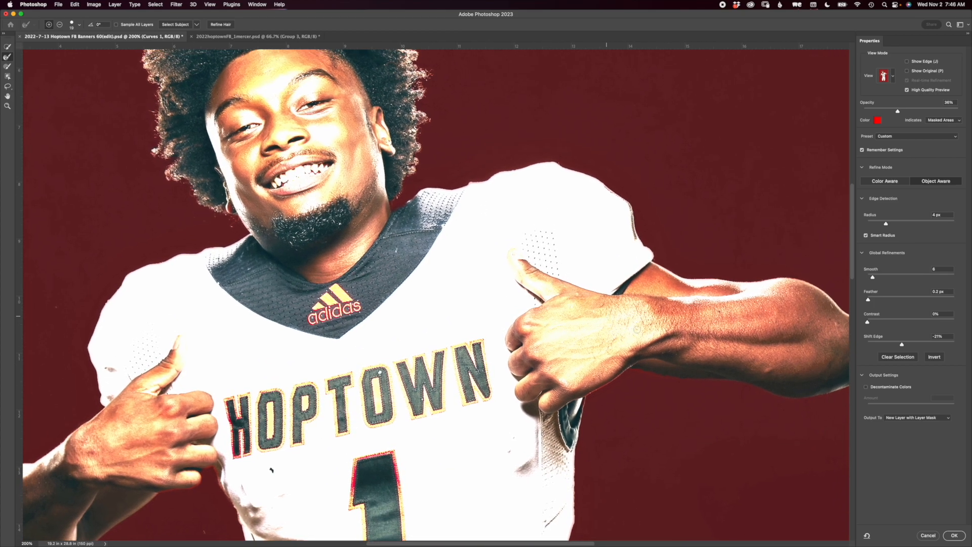
scroll(664, 379, "right", 3)
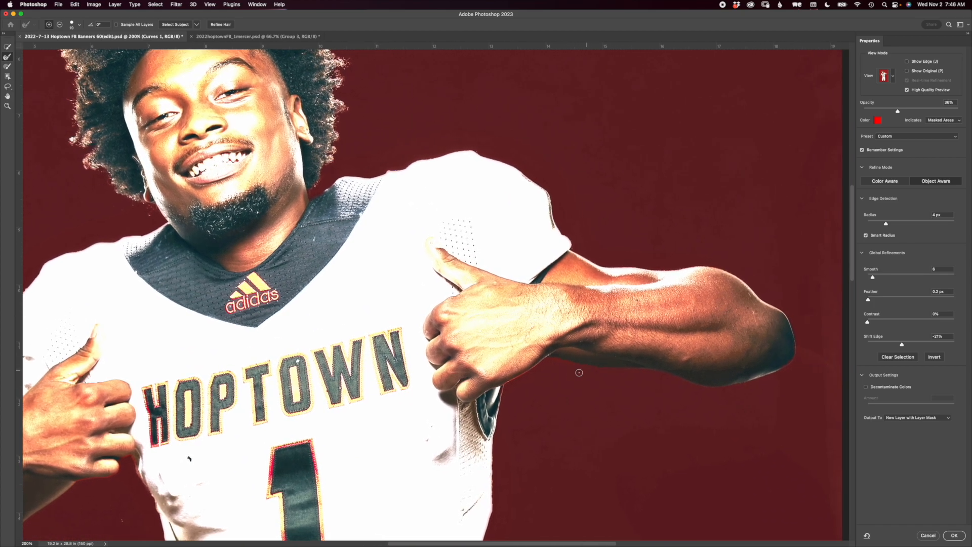
key("z")
left_click(573, 365)
left_click(574, 365)
key("r")
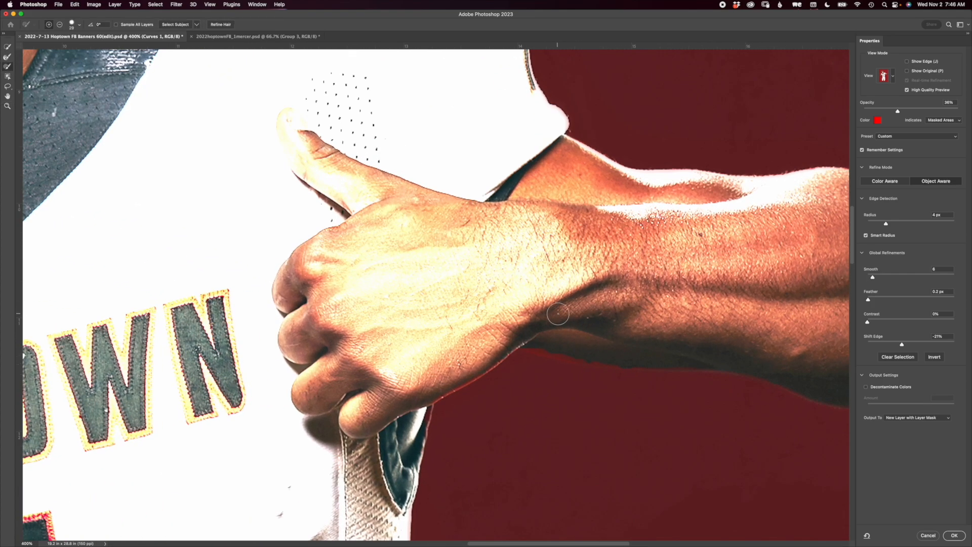
mouse_move(550, 343)
left_mouse_down()
mouse_move(525, 342)
mouse_move(742, 367)
left_mouse_up()
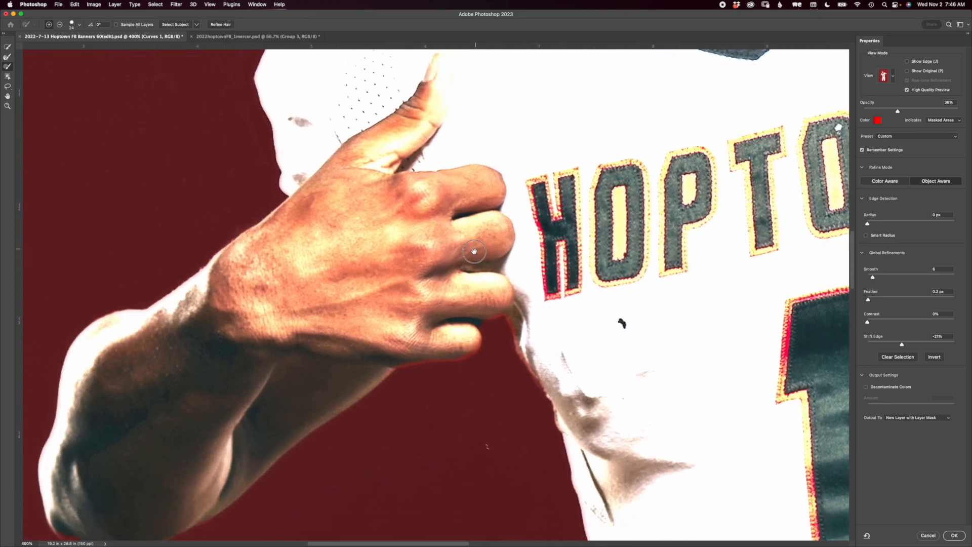
Brush the selection's edge beneath the hand beside the jersey's H and around that arm's elbow.
left_click_drag(474, 252, 472, 250)
mouse_move(404, 353)
left_mouse_down()
mouse_move(459, 349)
mouse_move(491, 307)
mouse_move(513, 319)
mouse_move(547, 373)
left_mouse_up()
left_click_drag(362, 431, 362, 300)
left_click_drag(59, 407, 91, 417)
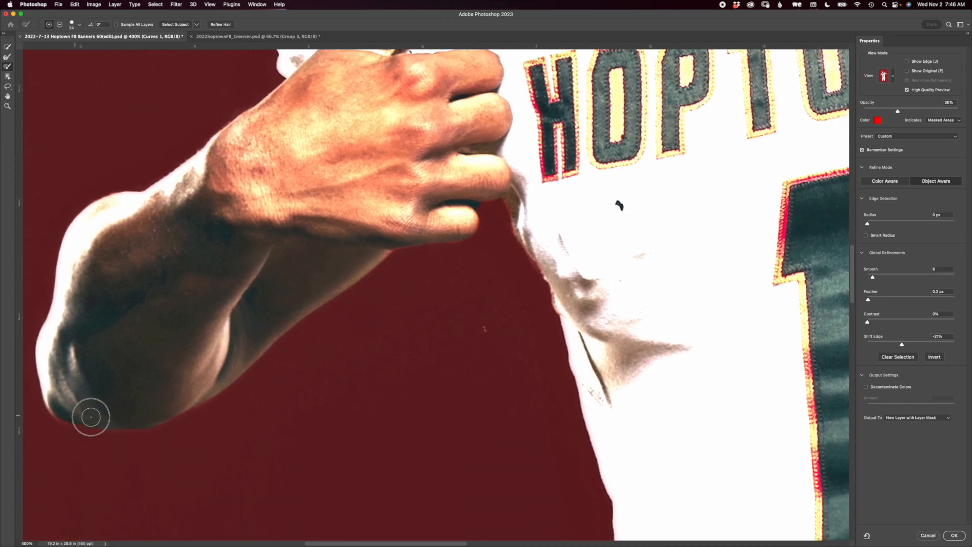
Increase the edge detection radius with Smart Radius on, and output the selection as a new layer with a layer mask.
mouse_move(705, 408)
left_mouse_down()
mouse_move(510, 334)
mouse_move(458, 274)
left_mouse_up()
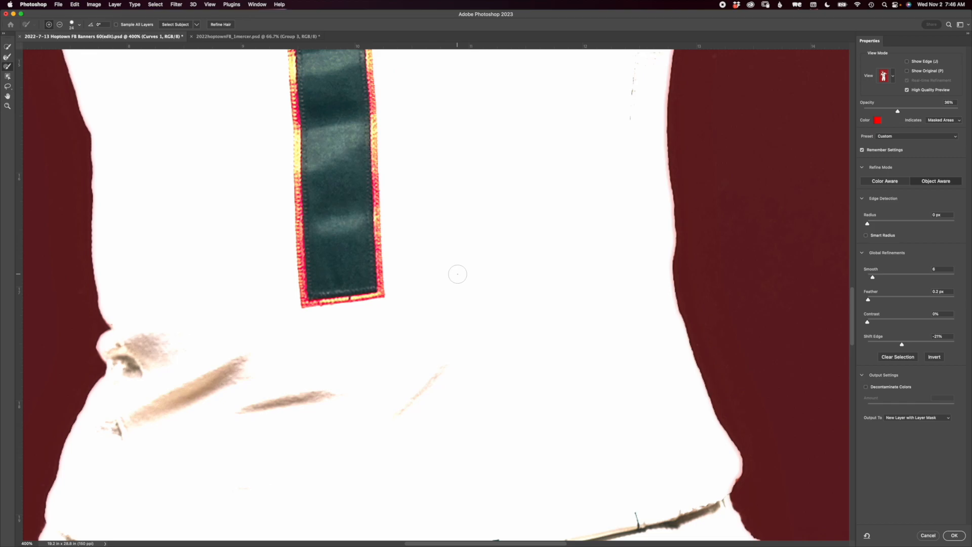
key("super+minus")
key("super+minus")
key("super+minus")
key("super+minus")
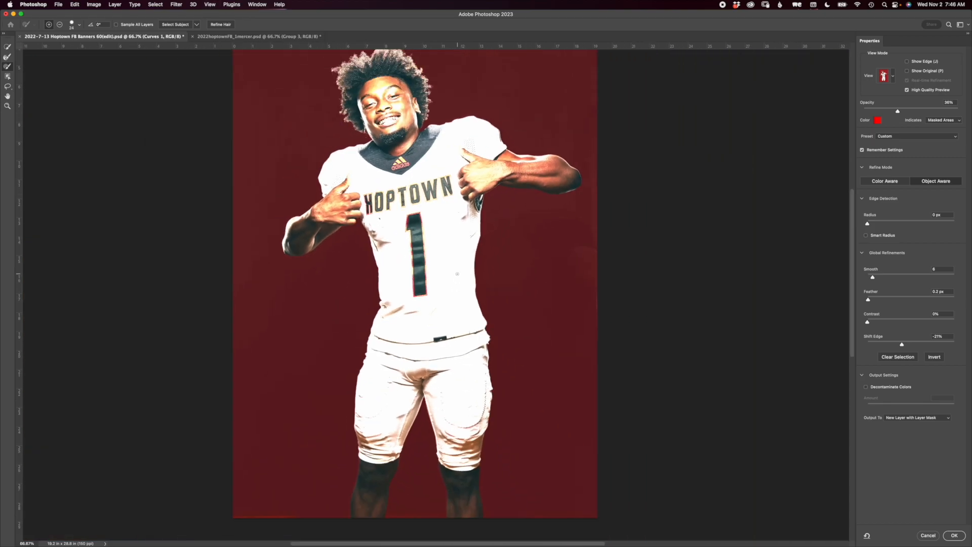
scroll(402, 155, "up", 3)
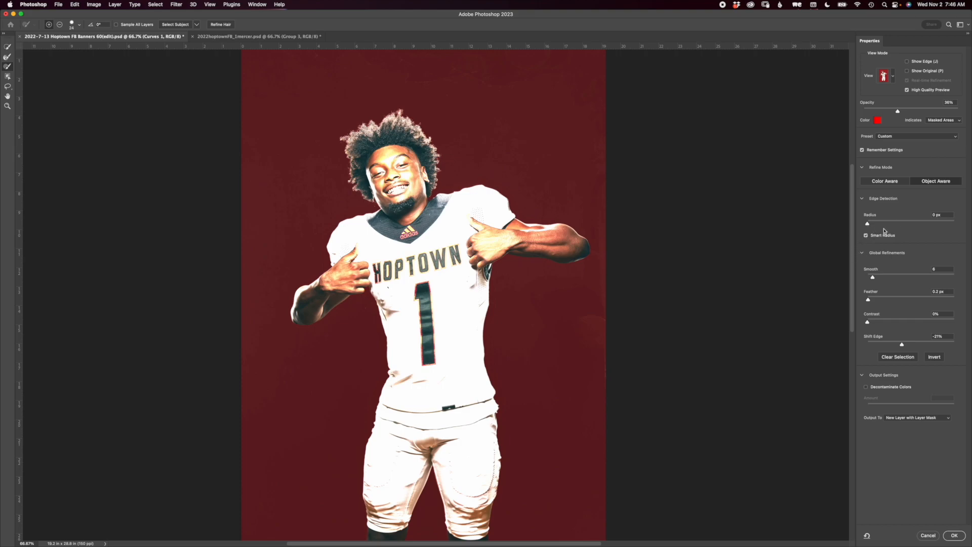
left_click_drag(867, 224, 885, 225)
left_click(953, 535)
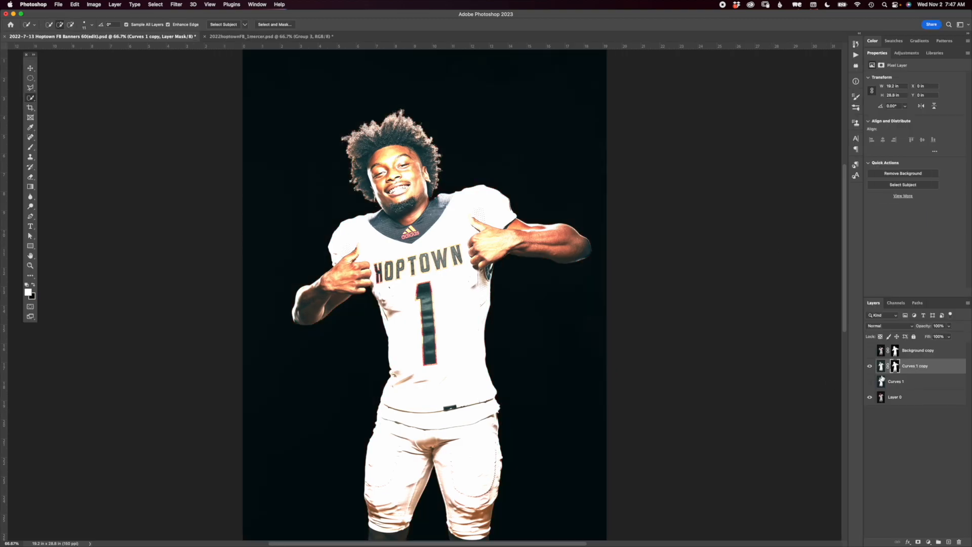
Duplicate the original Layer 0 beneath the brightened layers.
left_click(900, 400)
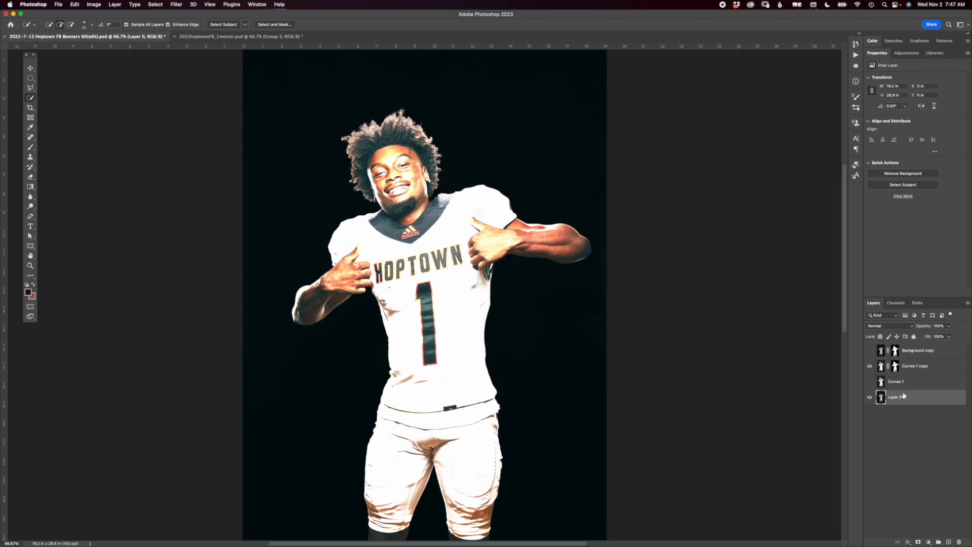
key("super+j")
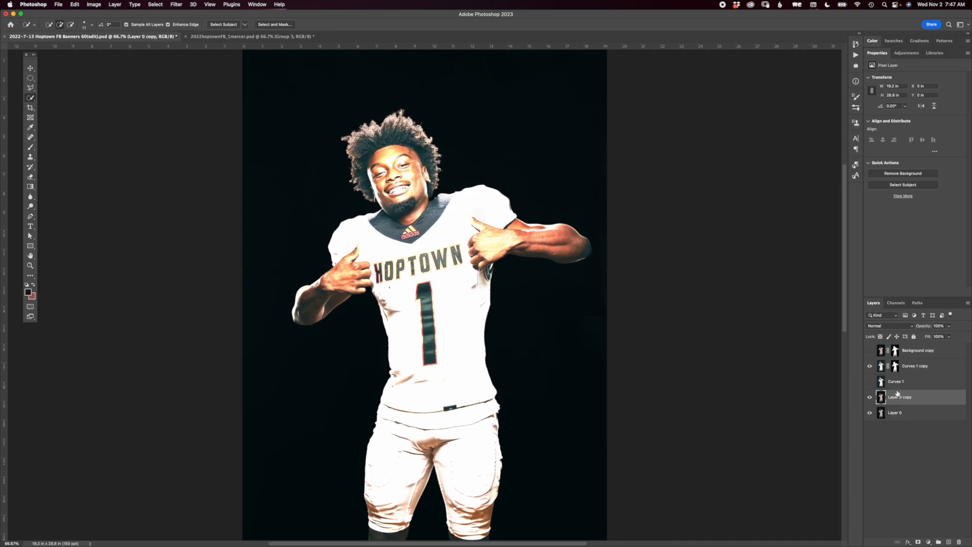
Move the layer mask from Curves 1 copy onto Layer 0 copy, and delete Curves 1 copy and Curves 1.
left_click_drag(896, 368, 899, 398)
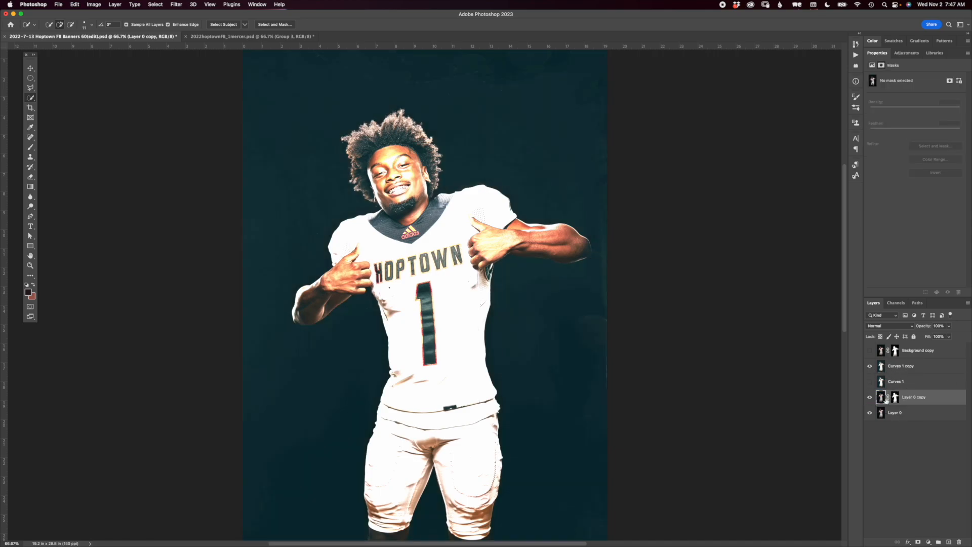
left_click(898, 368)
left_click(902, 382, "shift")
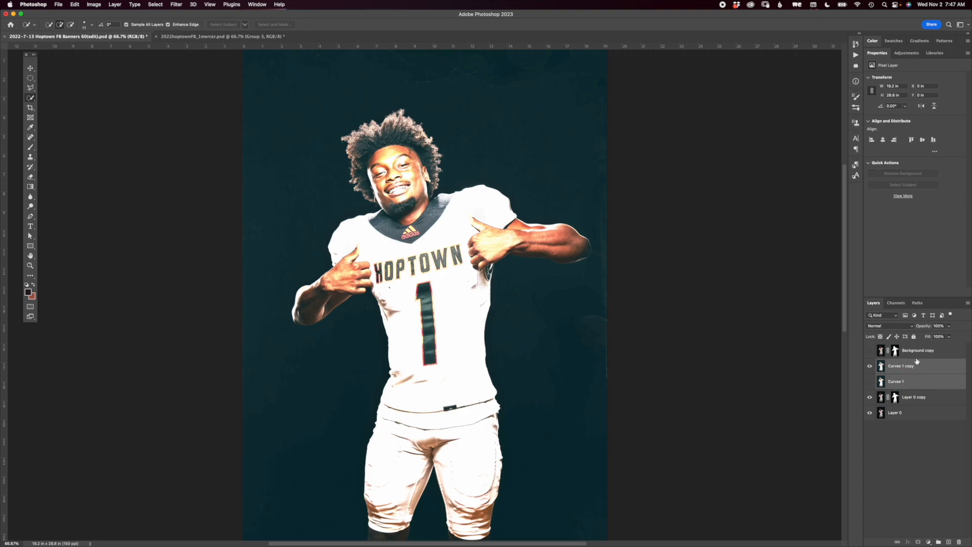
key("Delete")
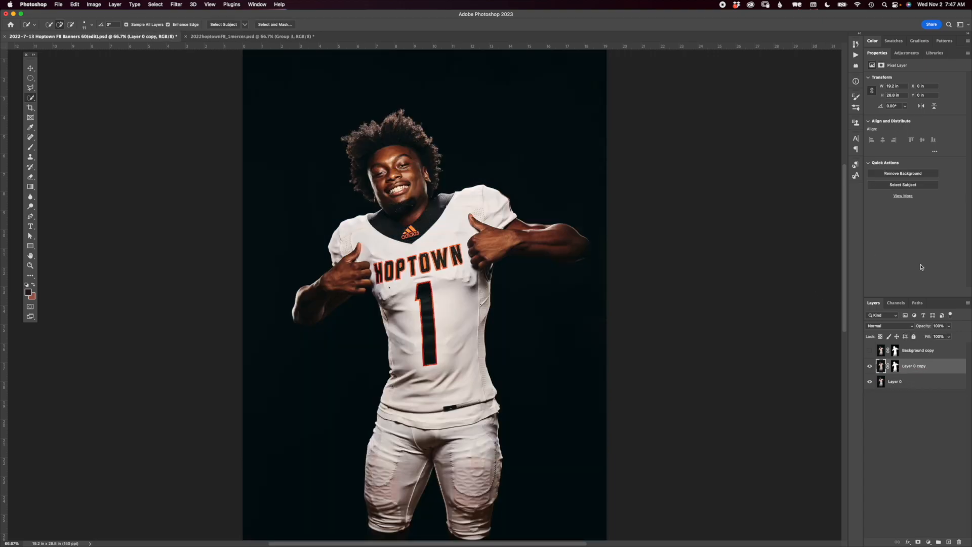
Delete Layer 0 copy, and select Background copy together with Layer 0, with both layers visible.
key("Delete")
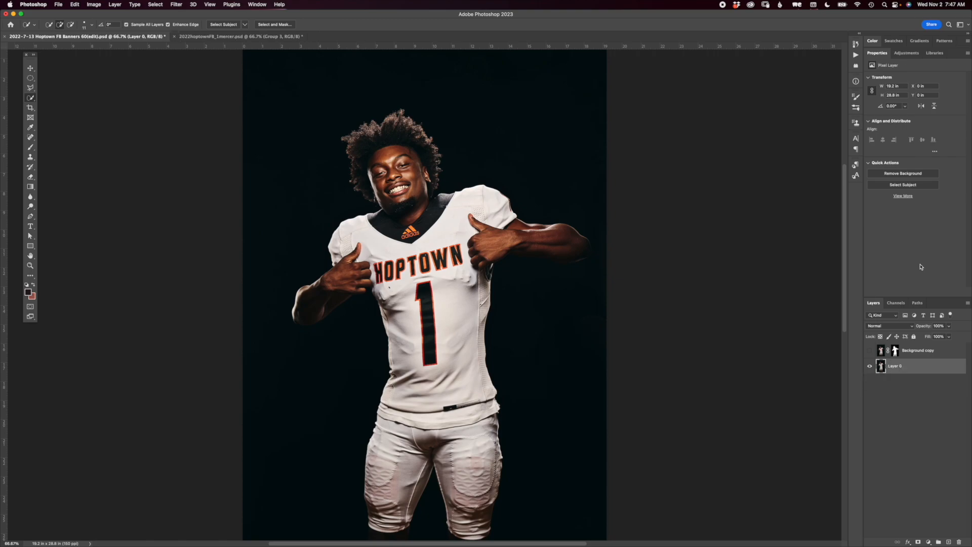
left_click(919, 354, "shift")
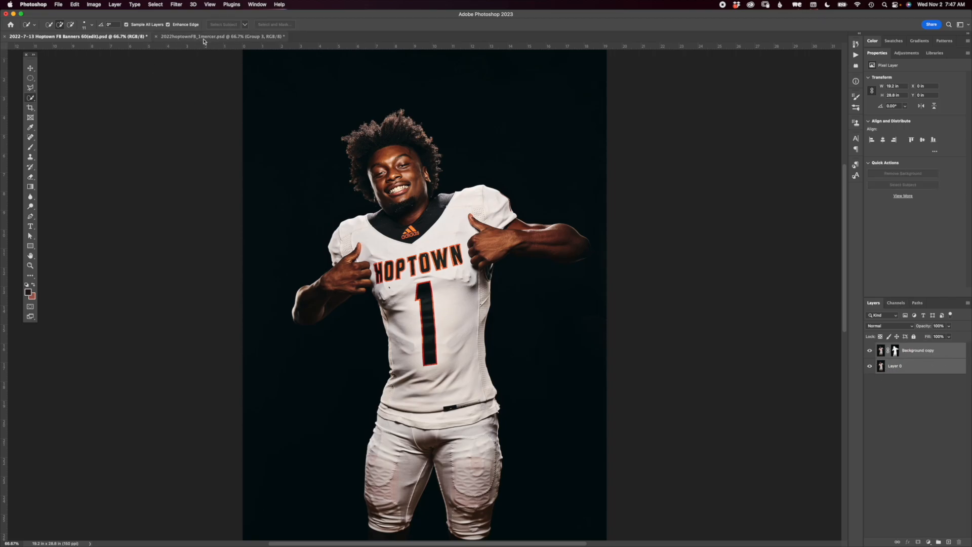
Switch to the finished poster document and hide its Cutout group.
left_click(220, 37)
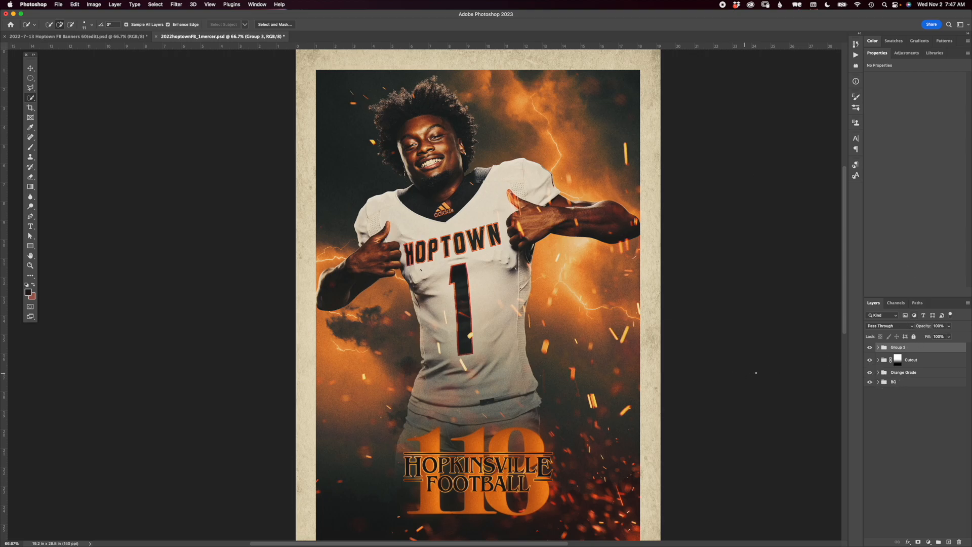
left_click(870, 360)
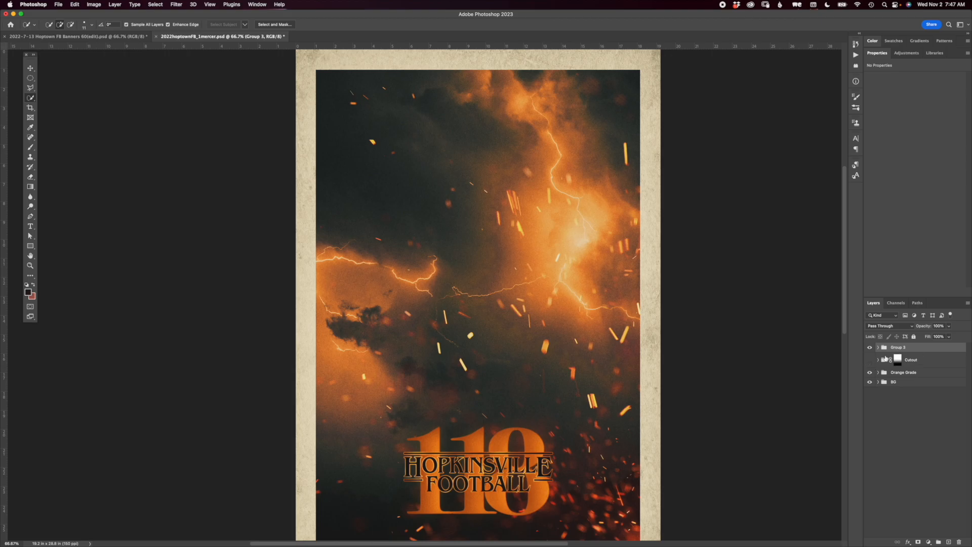
left_click_drag(613, 427, 567, 370)
key("super+minus")
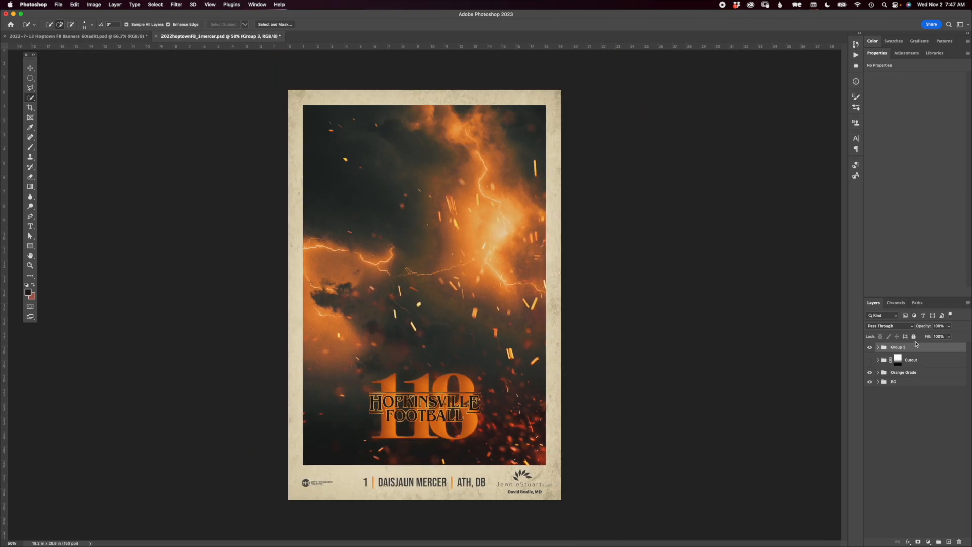
Create a new group directly above the hidden Cutout group and name it Cutout.
left_click(925, 360)
left_click(939, 542)
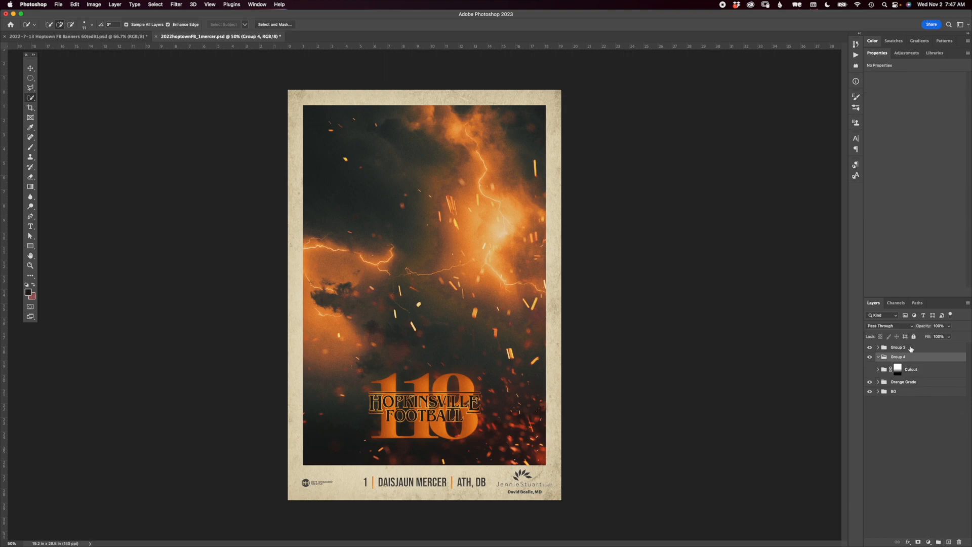
double_click(898, 357)
type("Cutout")
key("Return")
Copy the selected Background copy and Layer 0 from the player photo document into the poster's new Cutout group.
left_click(112, 36)
key("v")
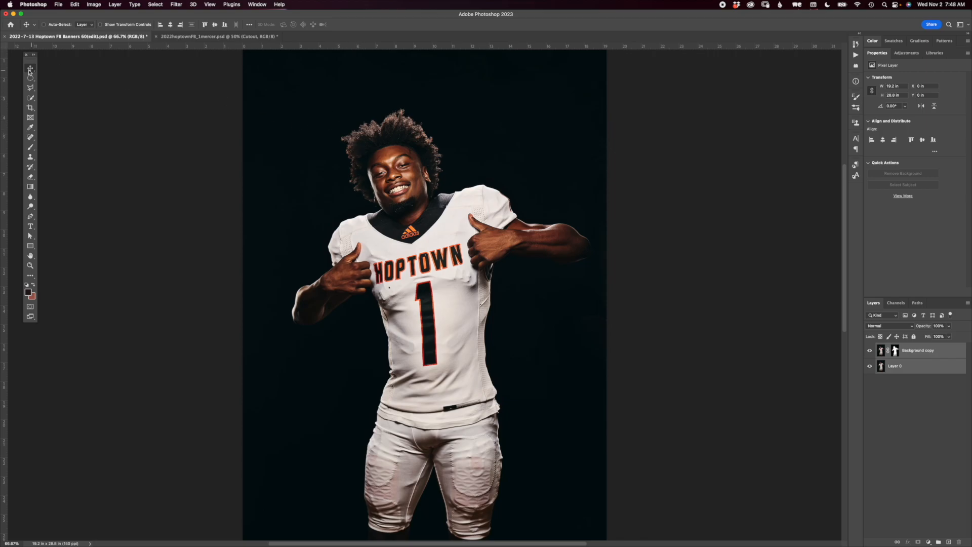
left_click_drag(377, 144, 434, 275)
key("z")
left_click_drag(400, 193, 482, 258)
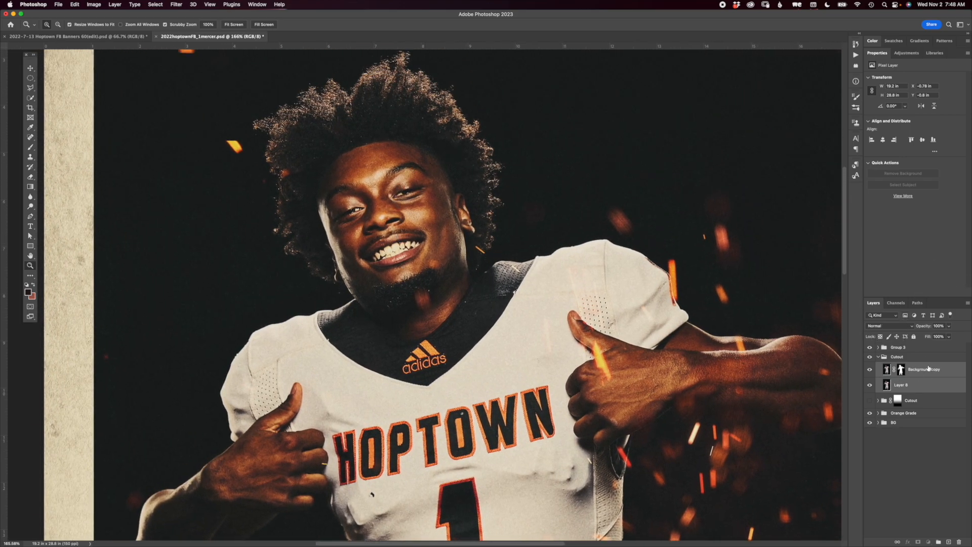
Hide Background copy and add a Threshold adjustment layer above the unmasked player photo.
left_click(906, 372)
left_click(869, 370)
left_click(913, 385)
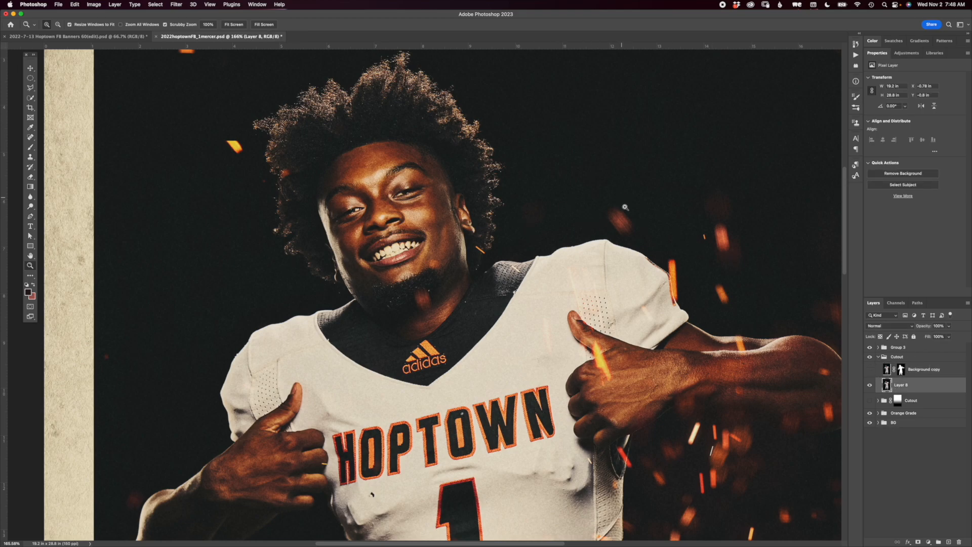
key("super+minus")
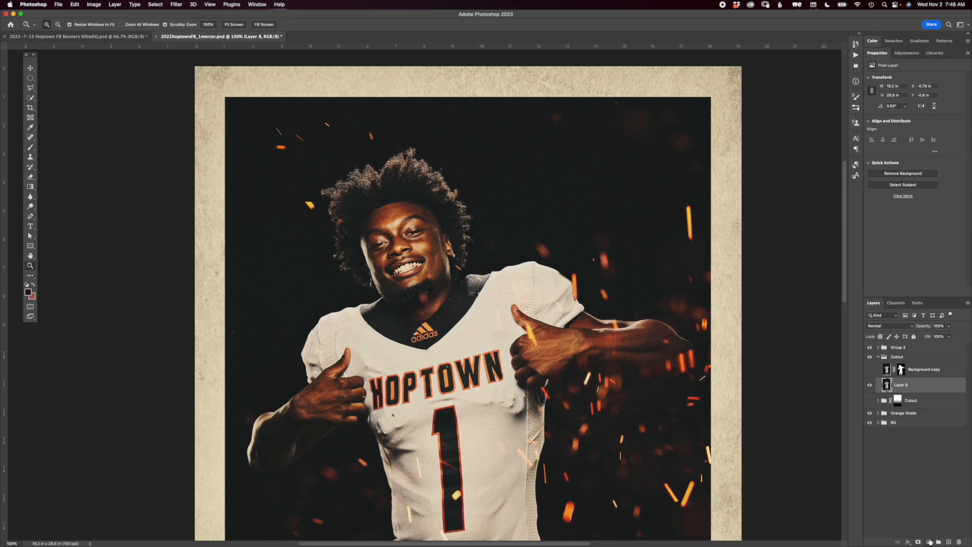
left_click(929, 542)
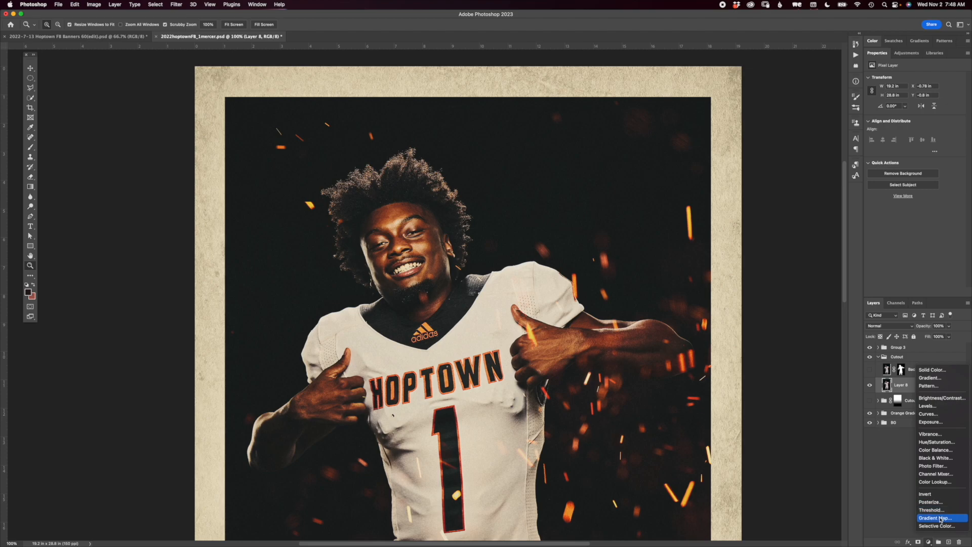
left_click(940, 510)
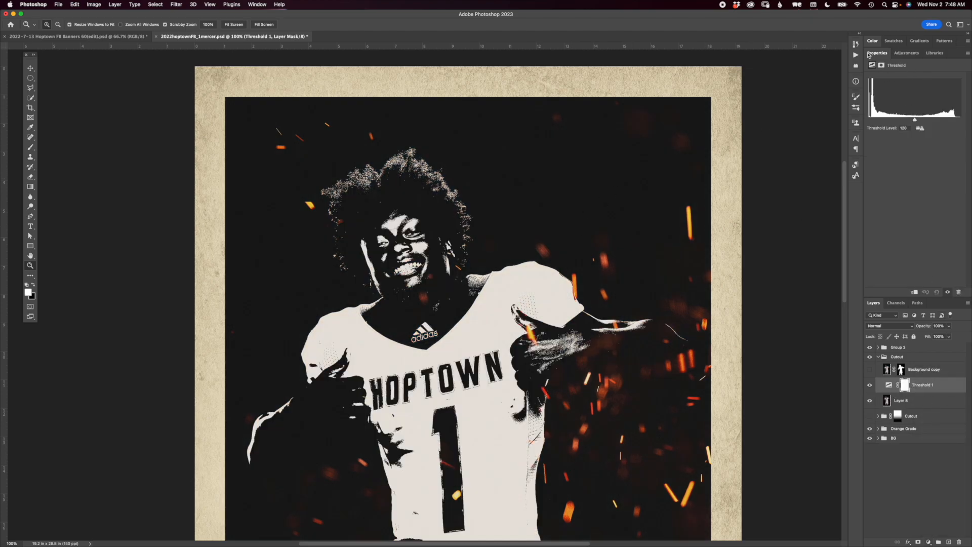
Hide Group 3 and lower the Threshold level to 12 to expose the uneven tones in the studio backdrop.
left_click_drag(915, 123, 909, 123)
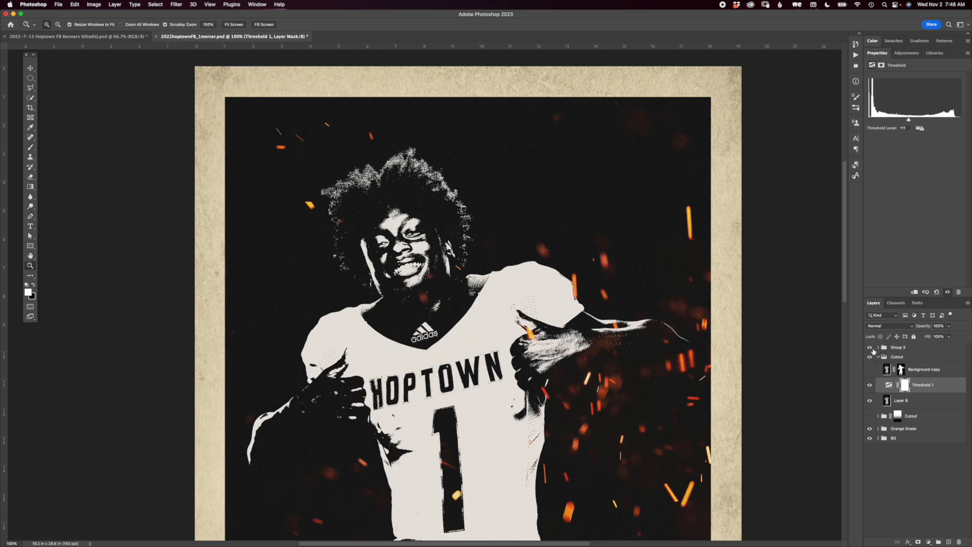
left_click(871, 347)
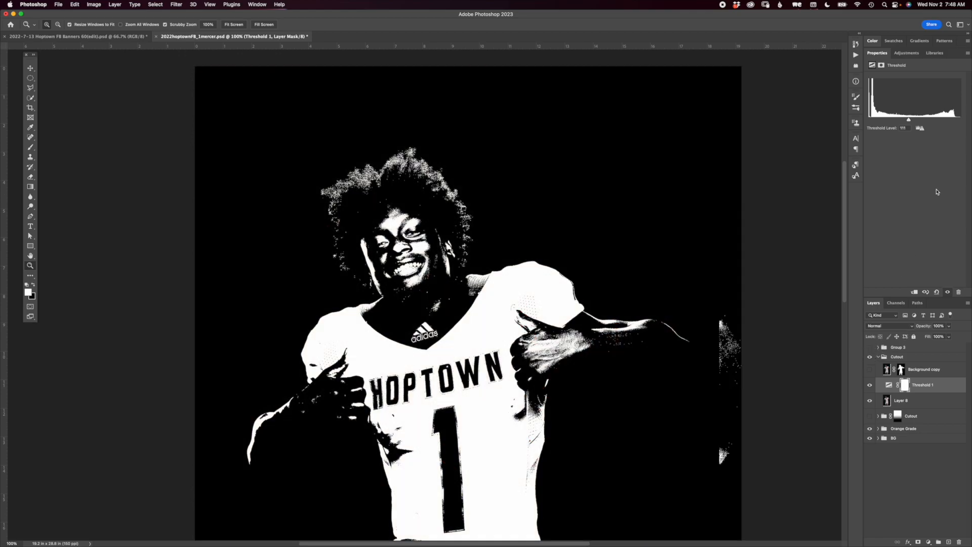
left_click_drag(911, 120, 873, 122)
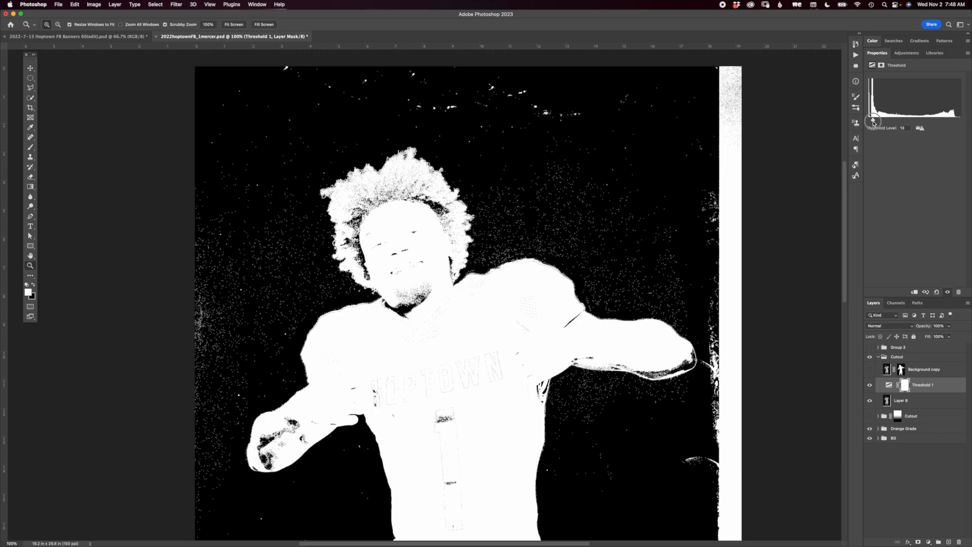
left_click_drag(874, 122, 872, 122)
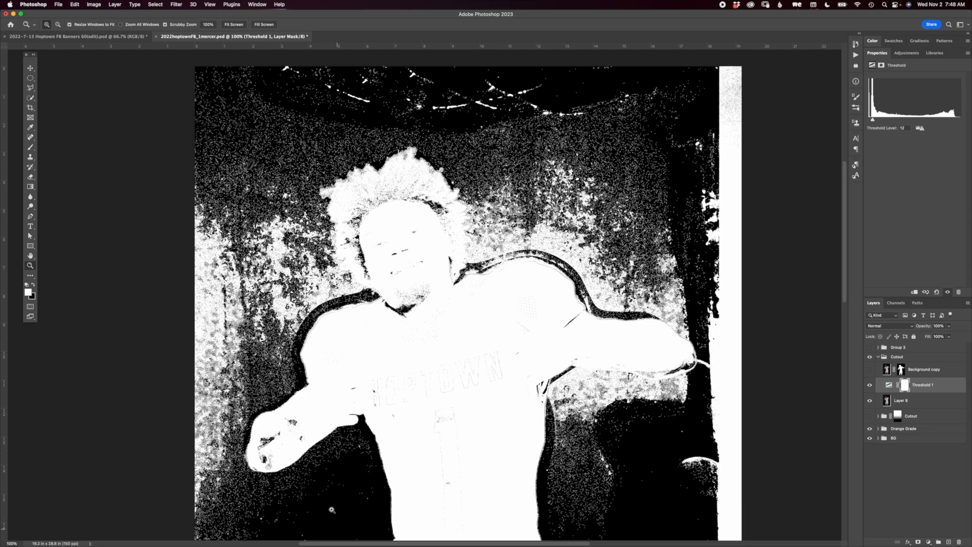
left_click_drag(477, 409, 474, 322)
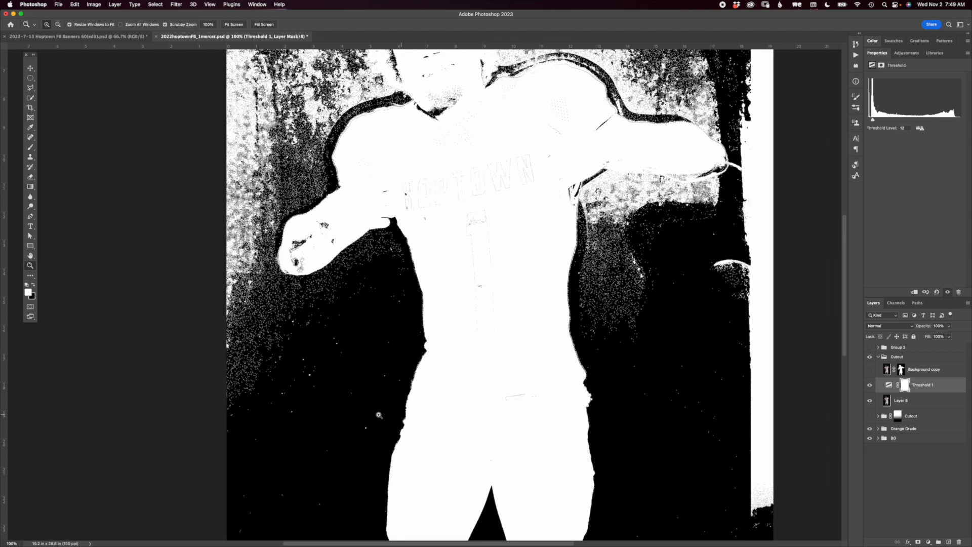
left_click_drag(483, 261, 471, 383)
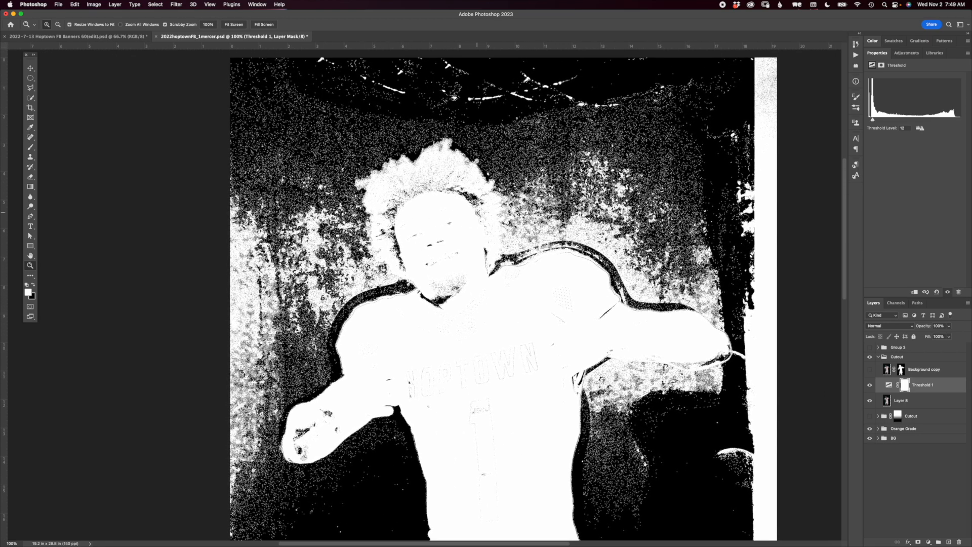
Add a Curves adjustment layer directly above the unmasked player photo and clip it to that layer.
left_click(915, 404)
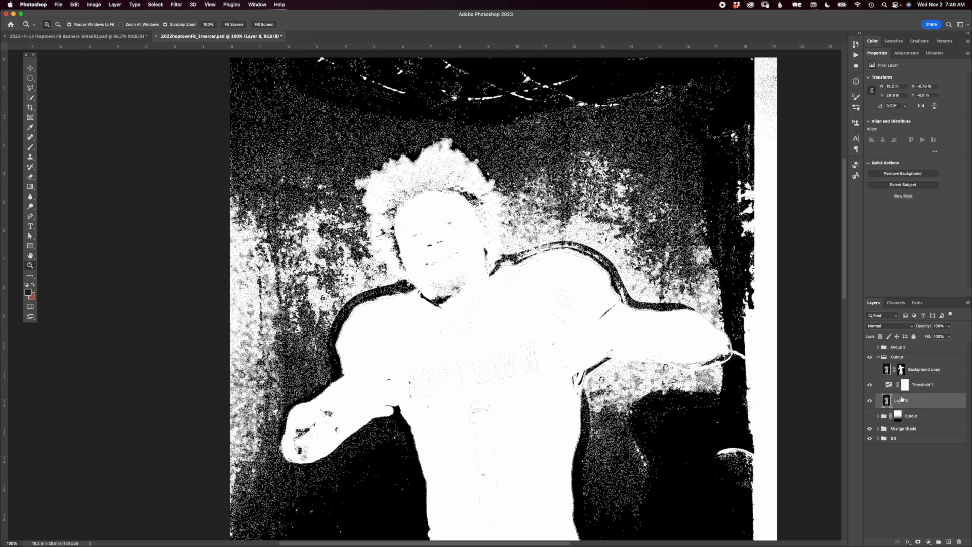
left_click(928, 541)
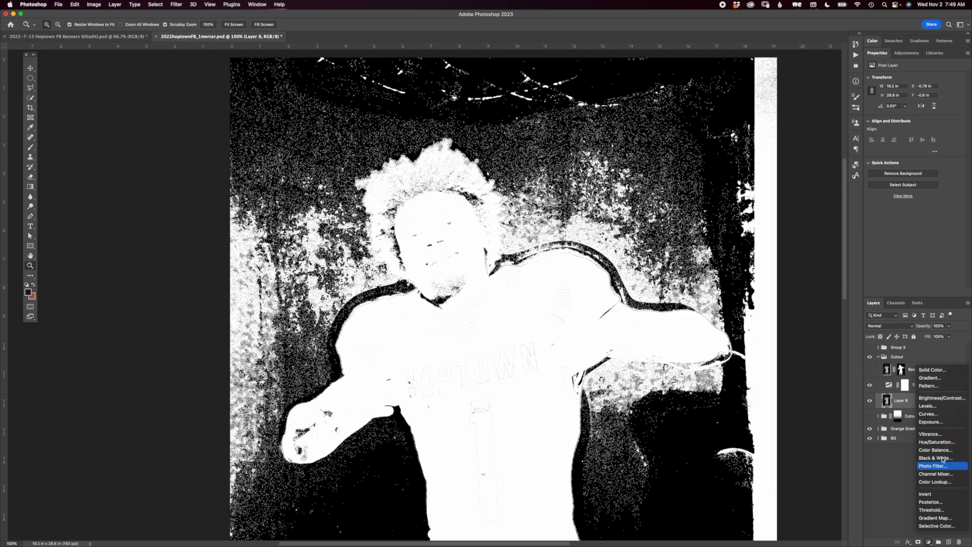
left_click(945, 414)
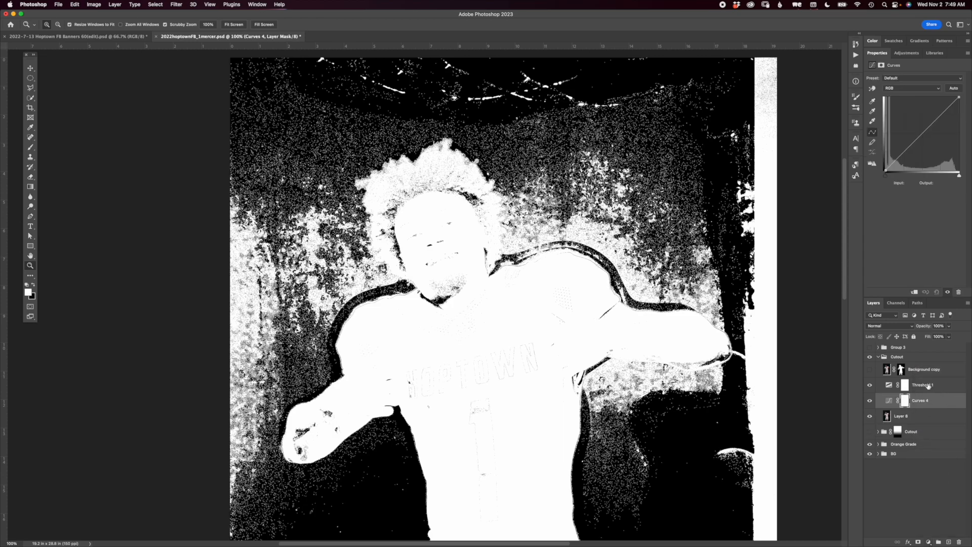
left_click_drag(900, 400, 922, 405)
left_click(923, 408, "alt")
Set the Curves black point by sampling the backdrop just above the shoulder nearest the jersey's N, and delete the Threshold layer.
left_click(872, 101)
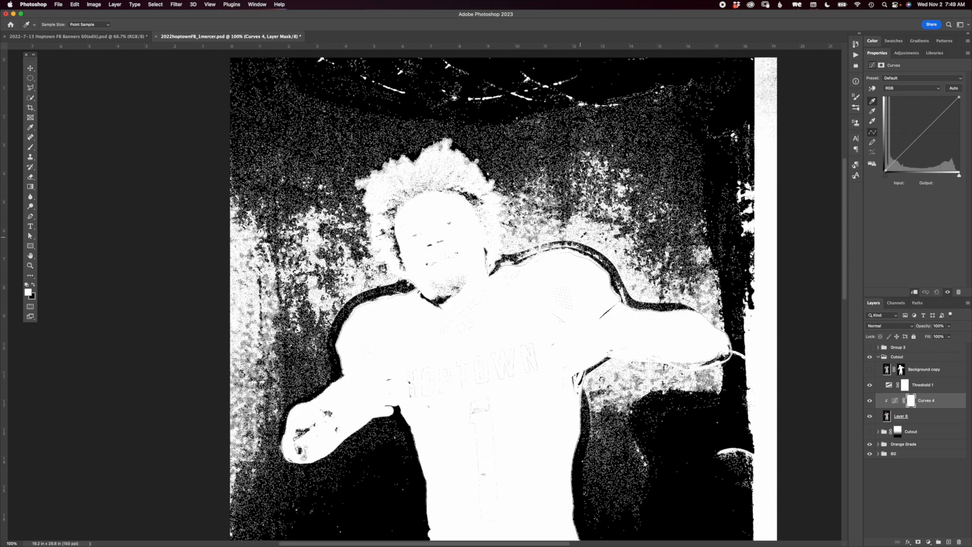
left_click(571, 247)
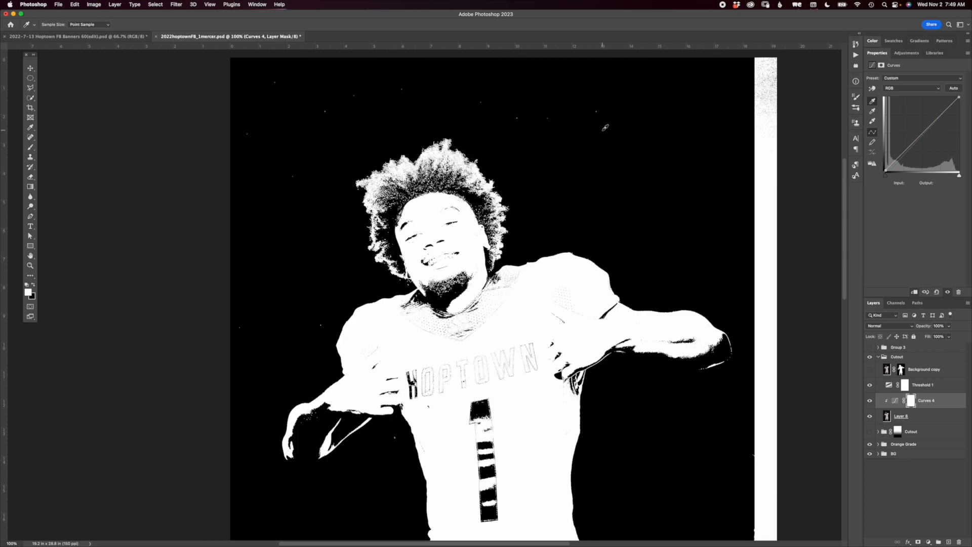
left_click(934, 385)
key("z")
left_click_drag(946, 388, 959, 541)
Set the unmasked player photo layer's blend mode to Screen.
left_click(926, 405)
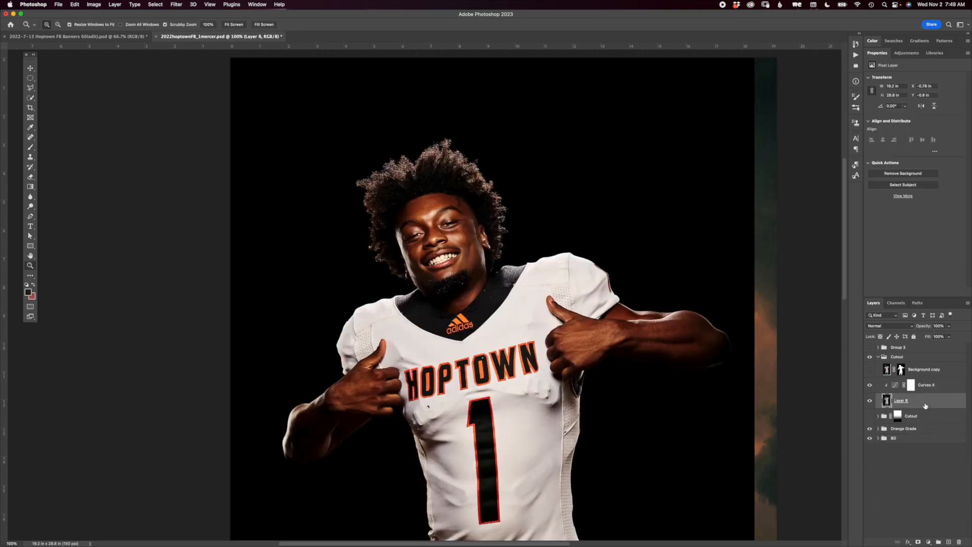
scroll(643, 294, "down", 10)
scroll(643, 294, "right", 5)
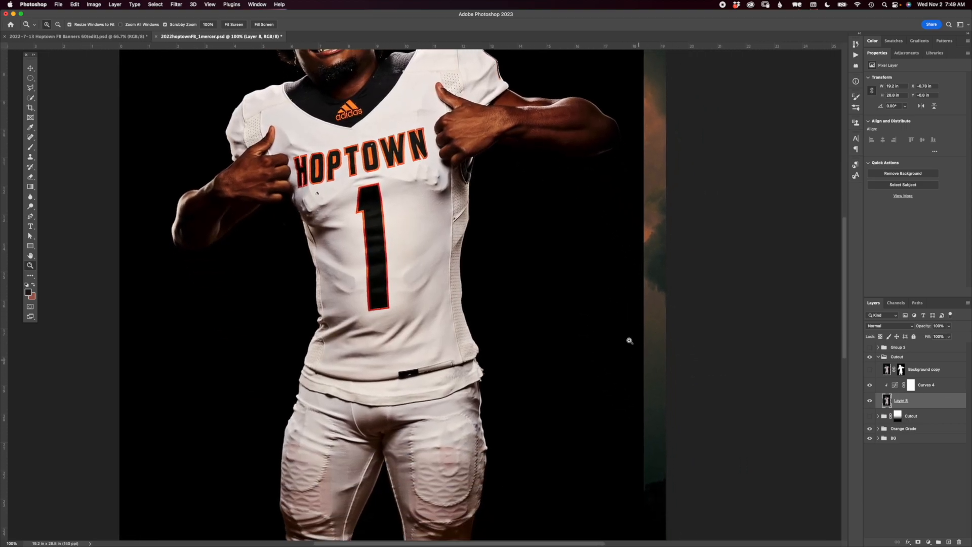
scroll(651, 351, "up", 10)
scroll(659, 321, "left", 2)
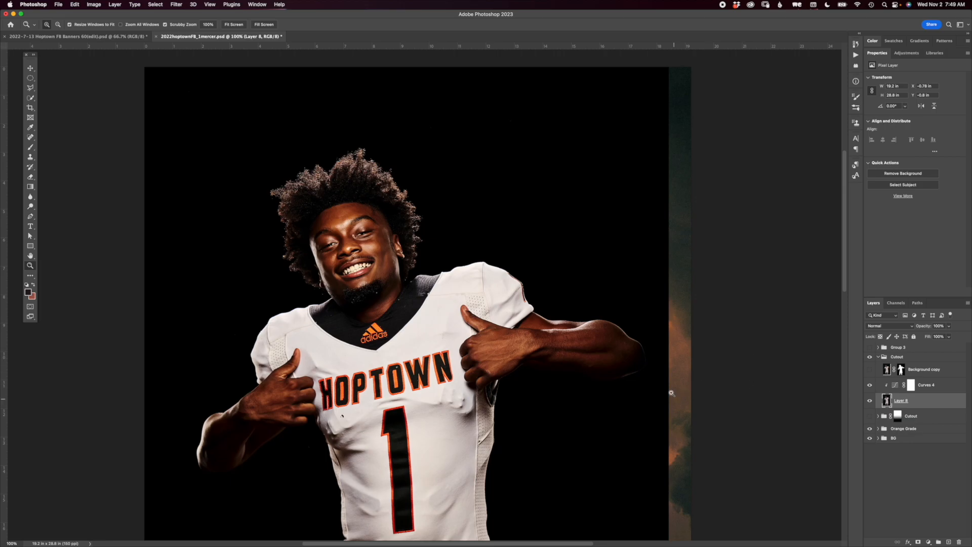
left_click(879, 327)
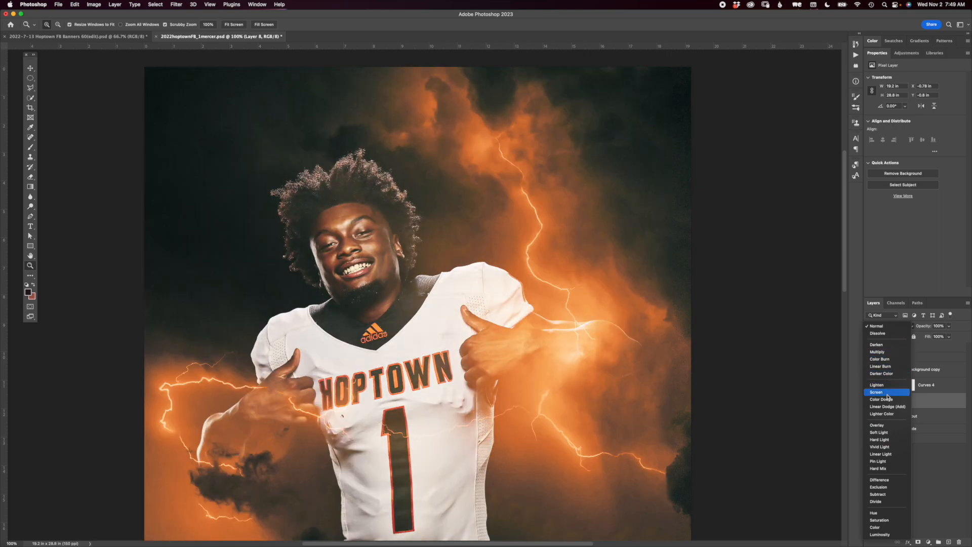
left_click(887, 393)
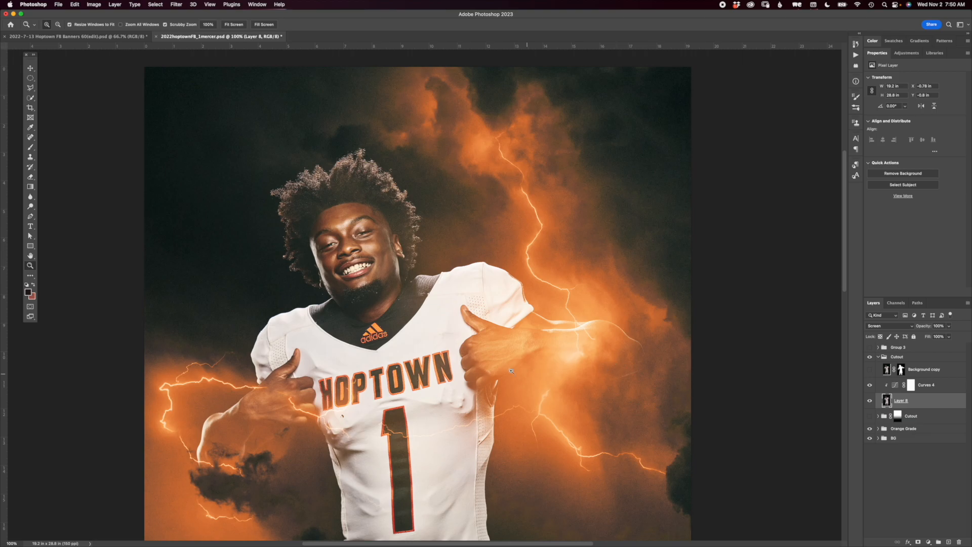
Hide the clipped Curves adjustment and examine how the screened photo's backdrop and outer edge blend with the stormy background.
left_click_drag(450, 461, 478, 443)
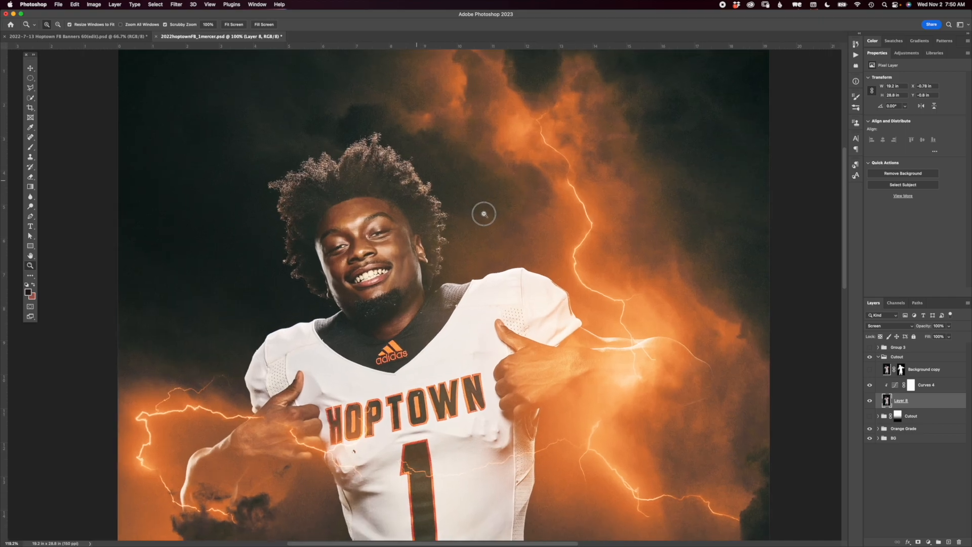
left_click_drag(475, 209, 487, 212)
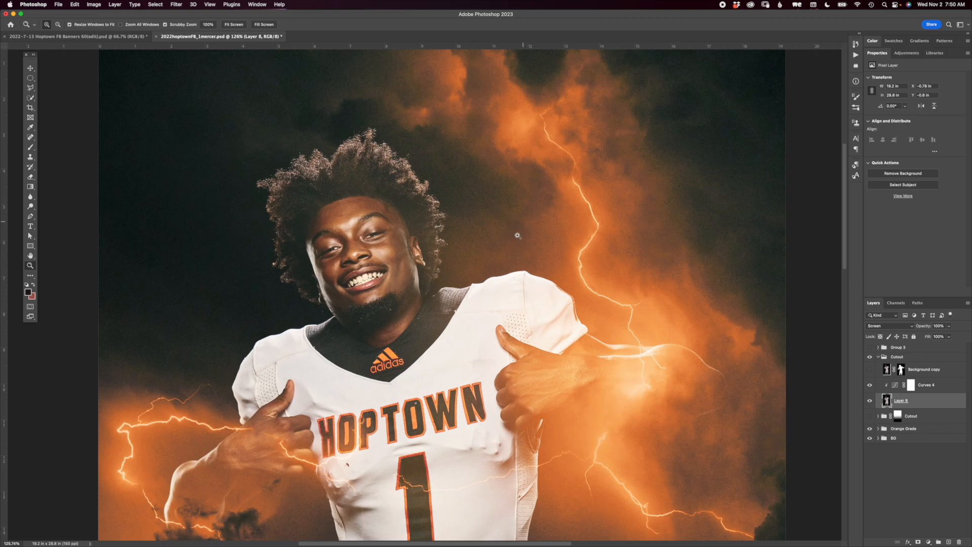
left_click(871, 386)
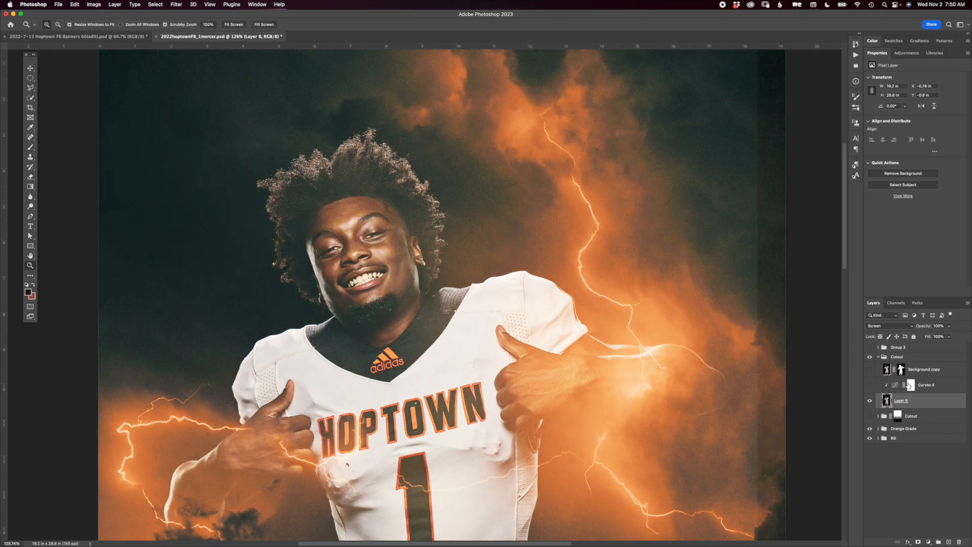
scroll(639, 303, "up", 3)
scroll(639, 303, "right", 3)
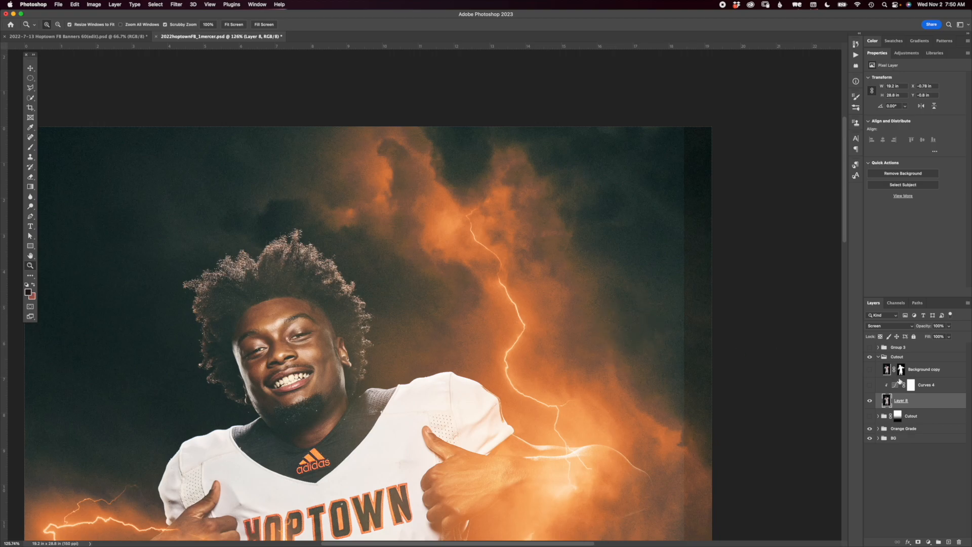
Compare the screened photo over the stormy background with its clipped Curves adjustment shown and hidden, checking the photo's lower area.
left_click(870, 386)
scroll(701, 434, "down", 10)
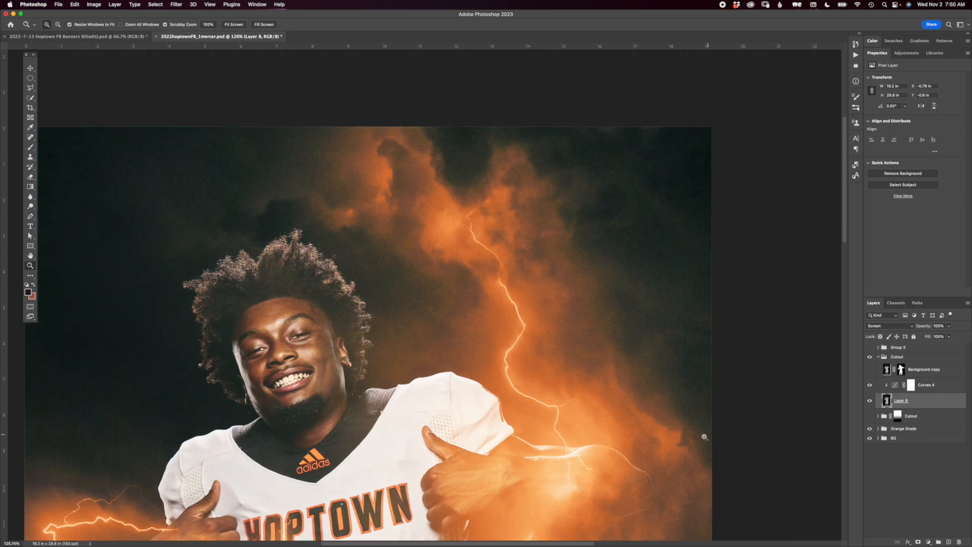
scroll(698, 338, "down", 6)
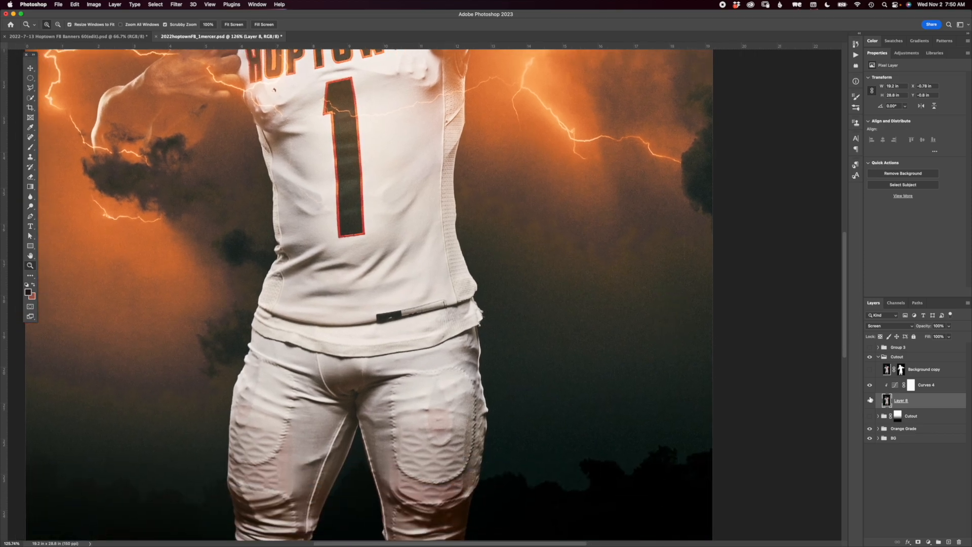
left_click(870, 400)
left_click(869, 400)
left_click(870, 385)
Add a layer mask to the screened photo and fade its hard right edge with a short white-to-black linear gradient.
key("super+minus")
key("super+minus")
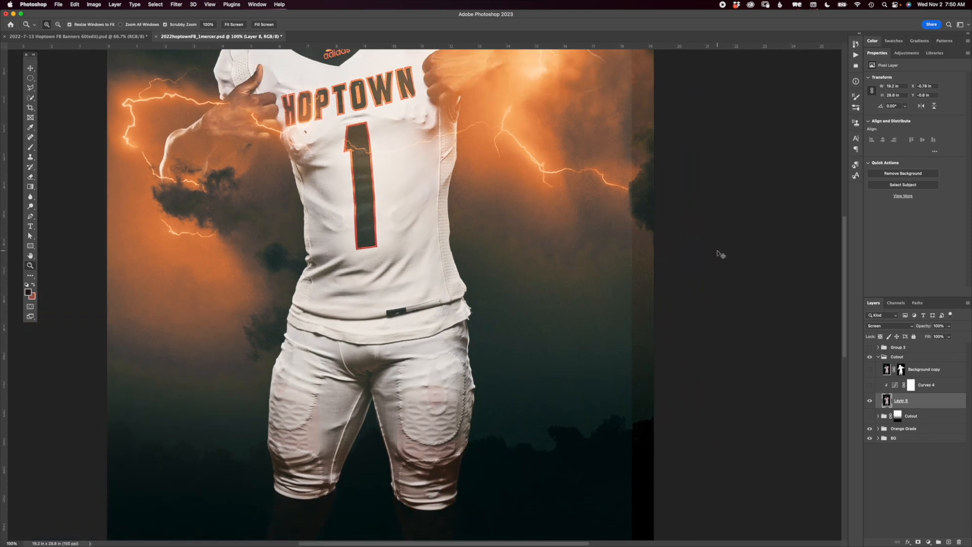
left_click_drag(552, 338, 561, 391)
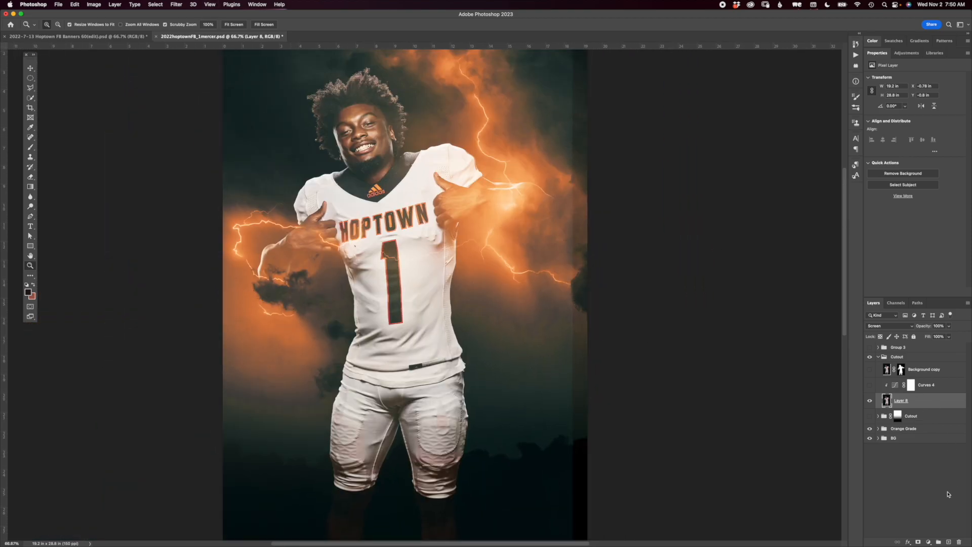
left_click(918, 542)
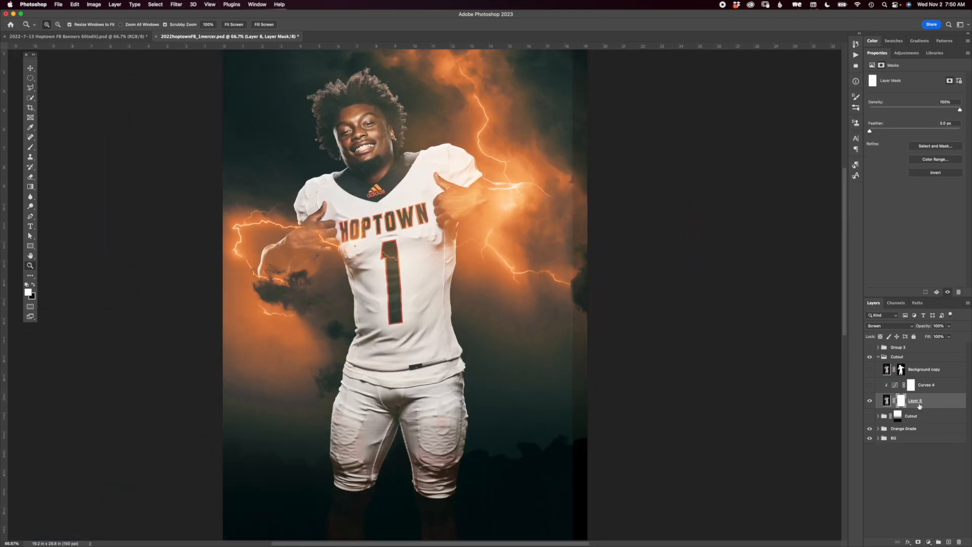
left_click(30, 186)
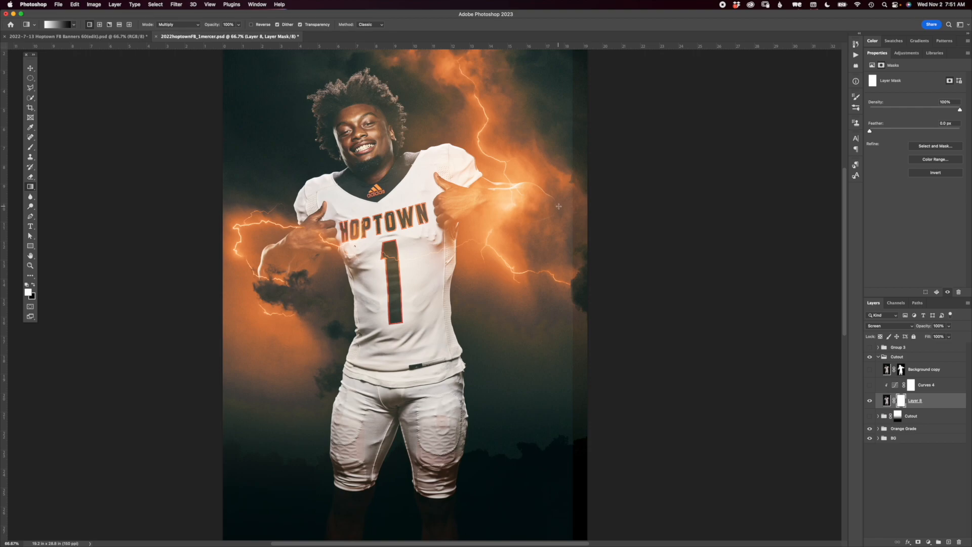
left_click_drag(557, 206, 570, 206)
left_click(902, 400, "alt")
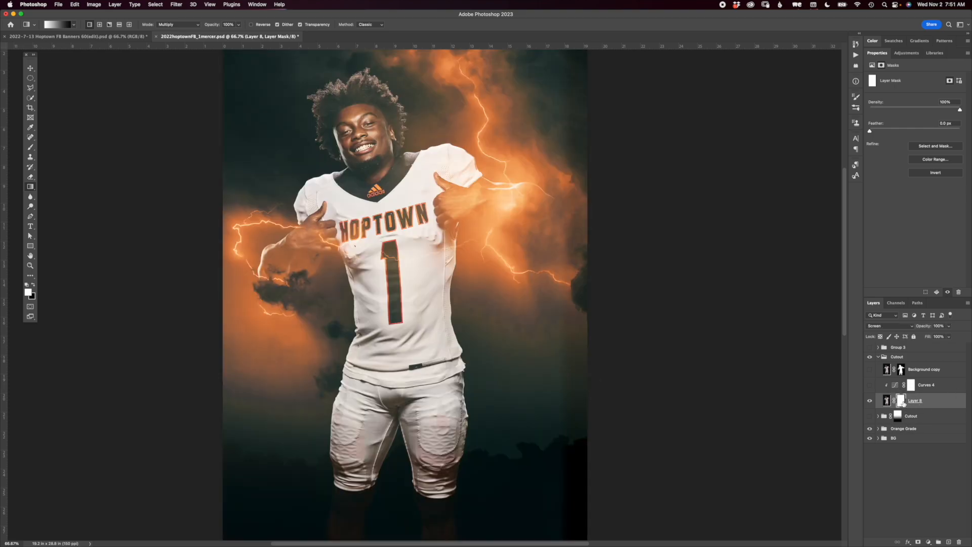
left_click(901, 401, "alt")
Fade the screened photo's hard lower edge below the player's knees with a white-to-black gradient on its mask.
left_click_drag(542, 286, 560, 347)
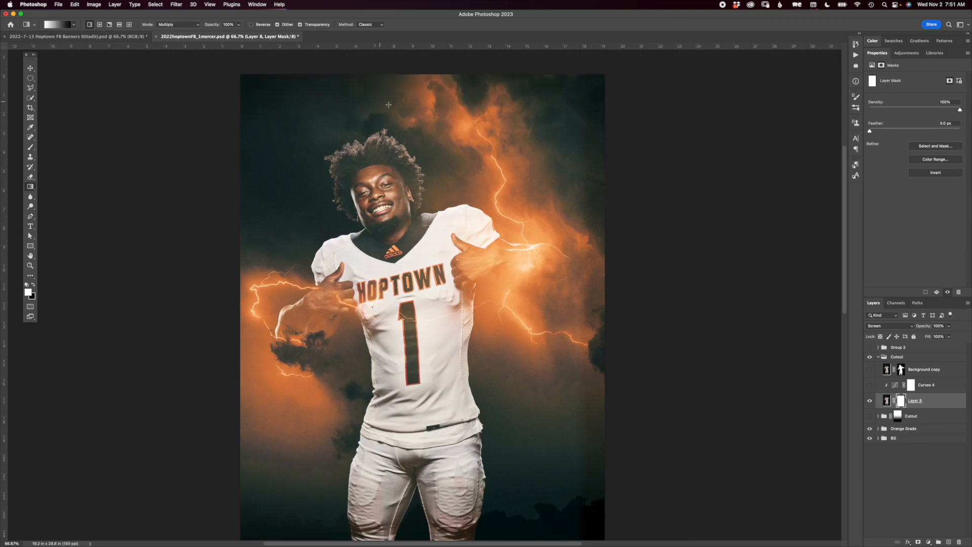
scroll(407, 251, "down", 2)
scroll(407, 252, "down", 8)
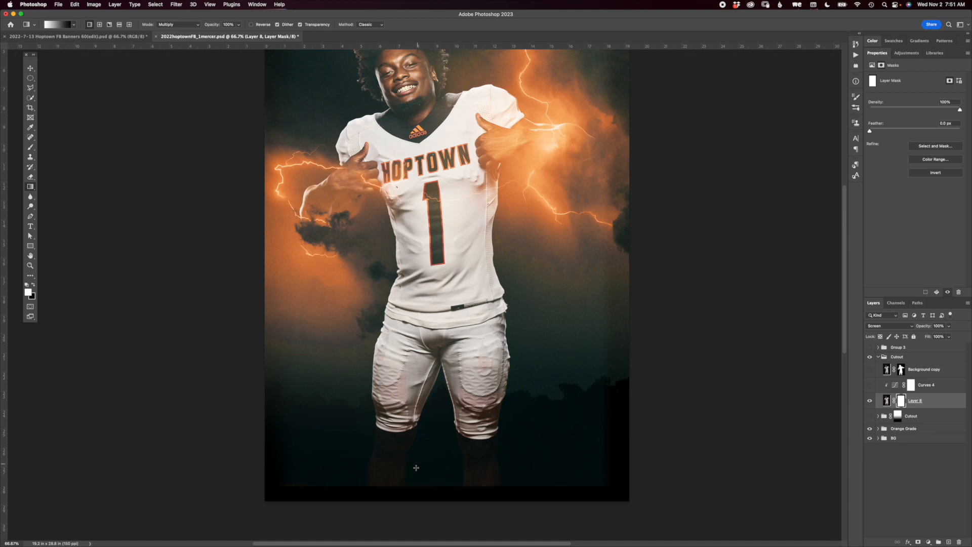
left_click_drag(397, 441, 399, 486)
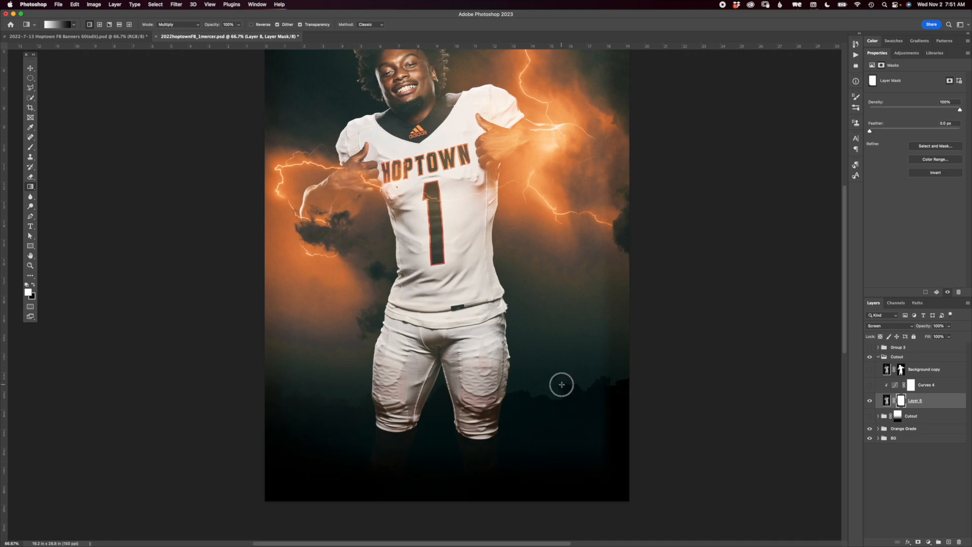
Show the clipped Curves adjustment and the masked Background copy of the player above the screened photo.
scroll(636, 462, "up", 5)
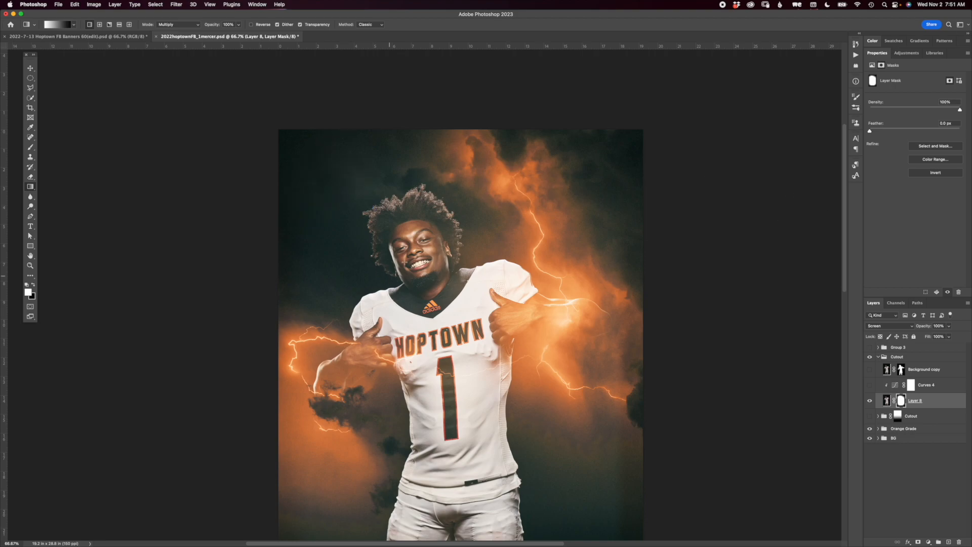
left_click(870, 385)
left_click(925, 371)
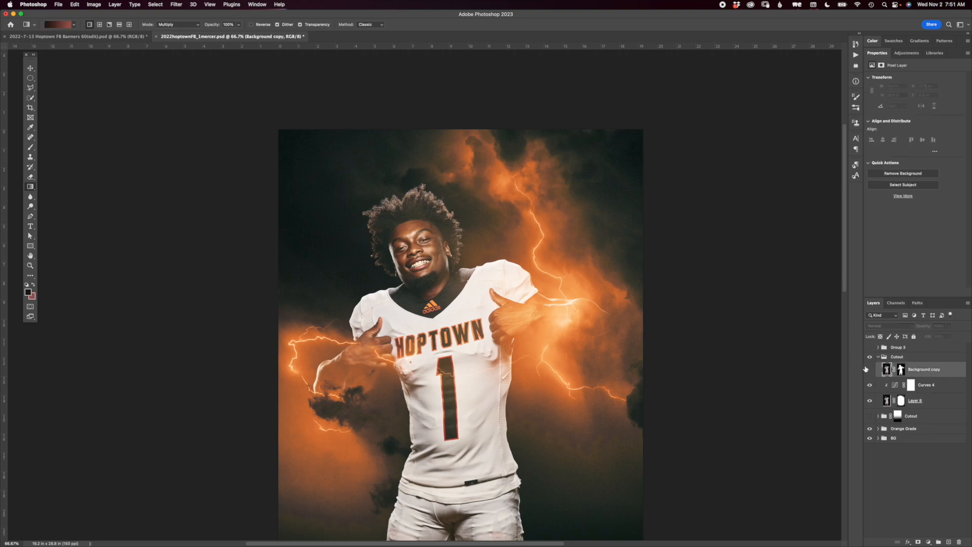
key("z")
left_click_drag(536, 313, 568, 349)
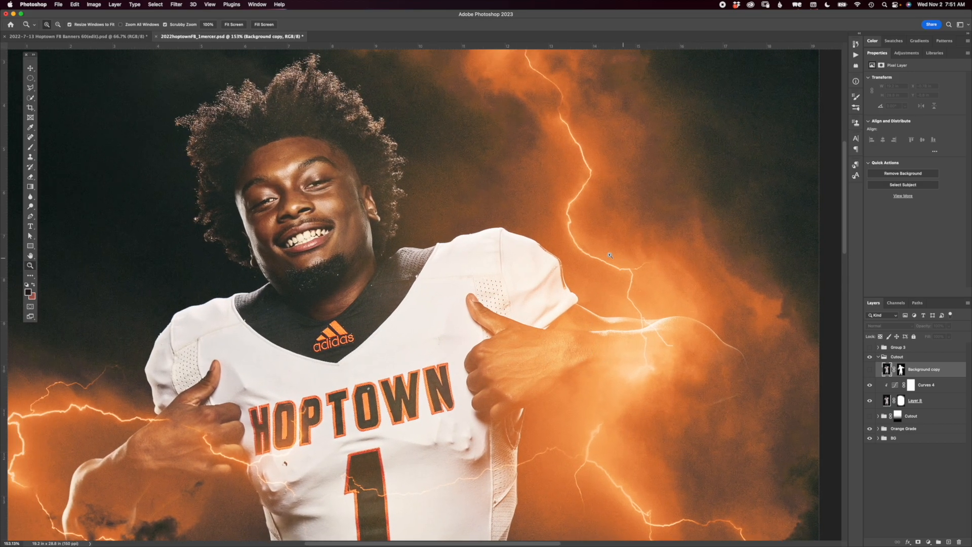
scroll(536, 243, "up", 3)
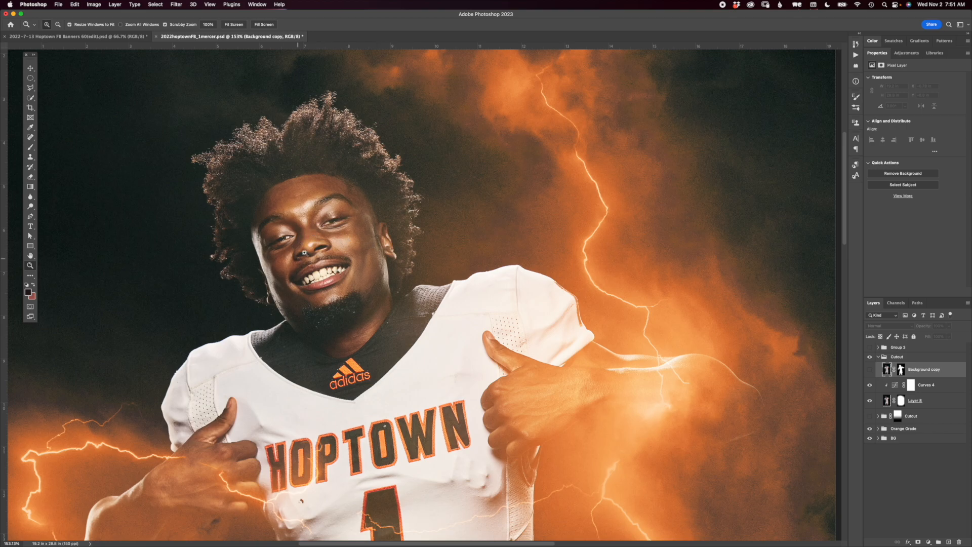
left_click(871, 370)
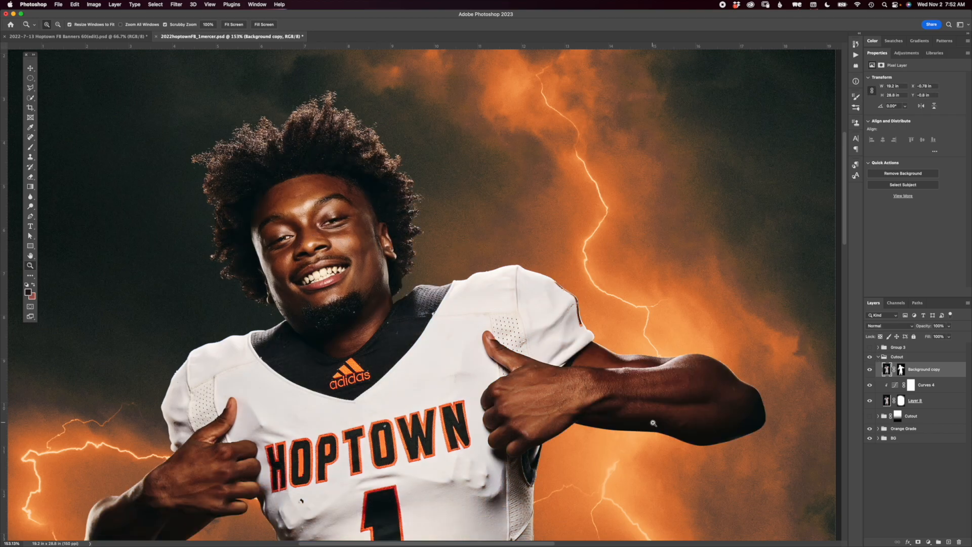
Compare the player's hair edges with the masked Background copy hidden and shown.
left_click_drag(476, 314, 602, 337)
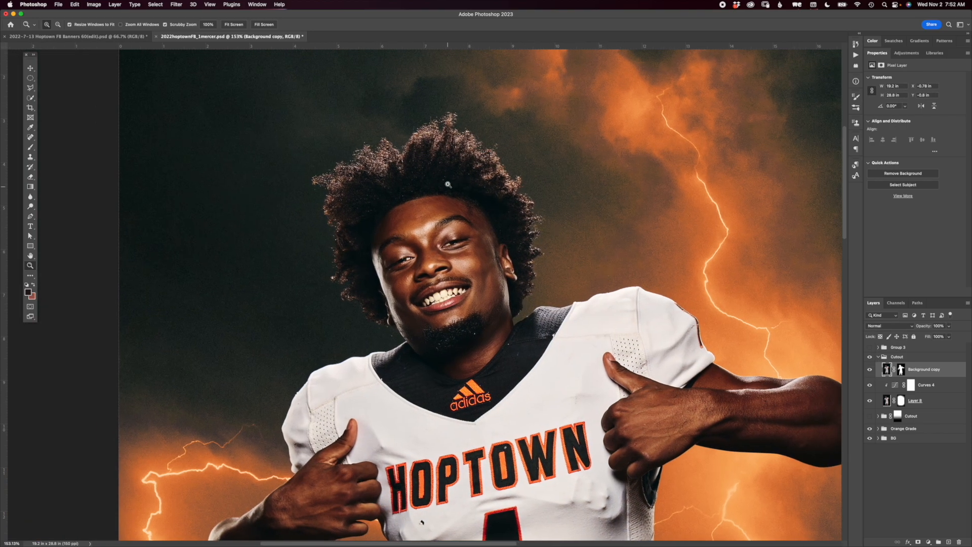
left_click_drag(452, 168, 460, 169)
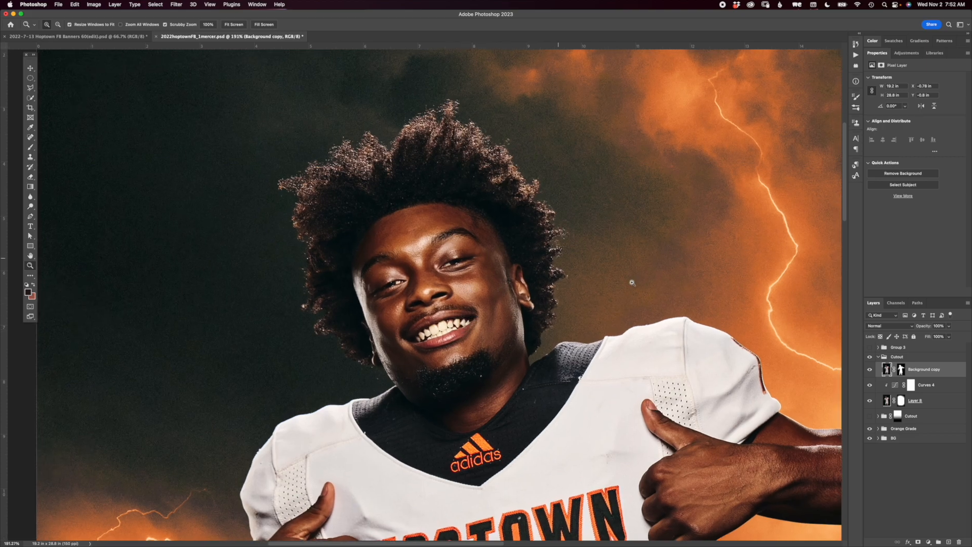
left_click(871, 369)
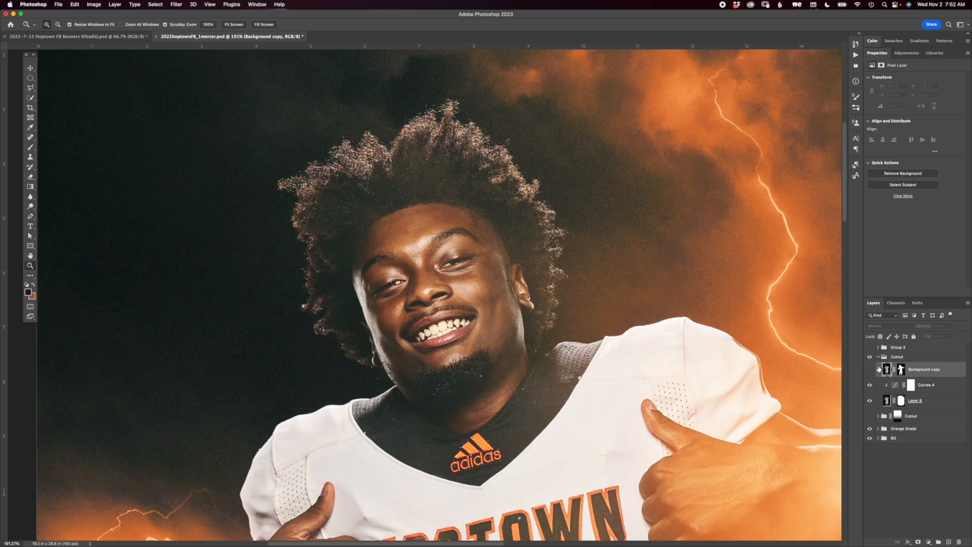
left_click_drag(471, 129, 503, 157)
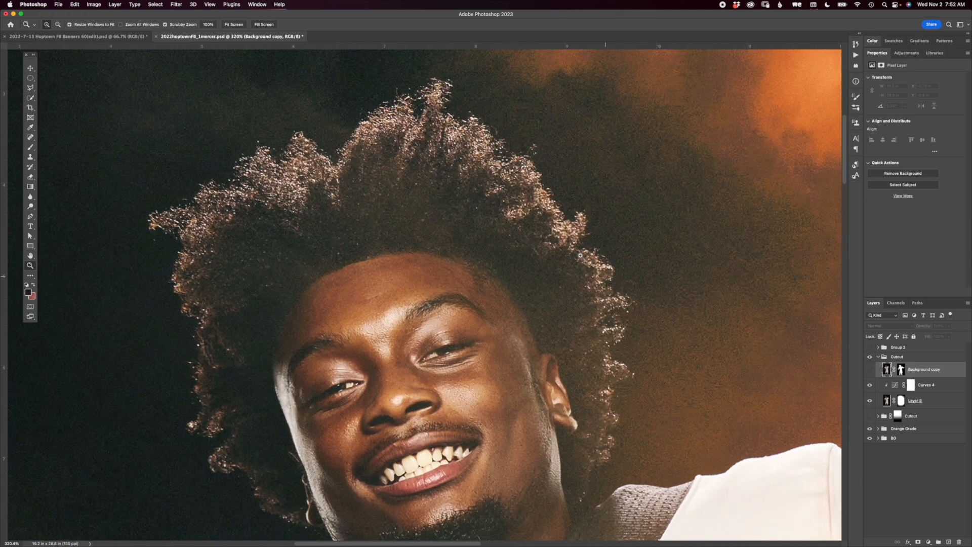
left_click_drag(678, 446, 476, 330)
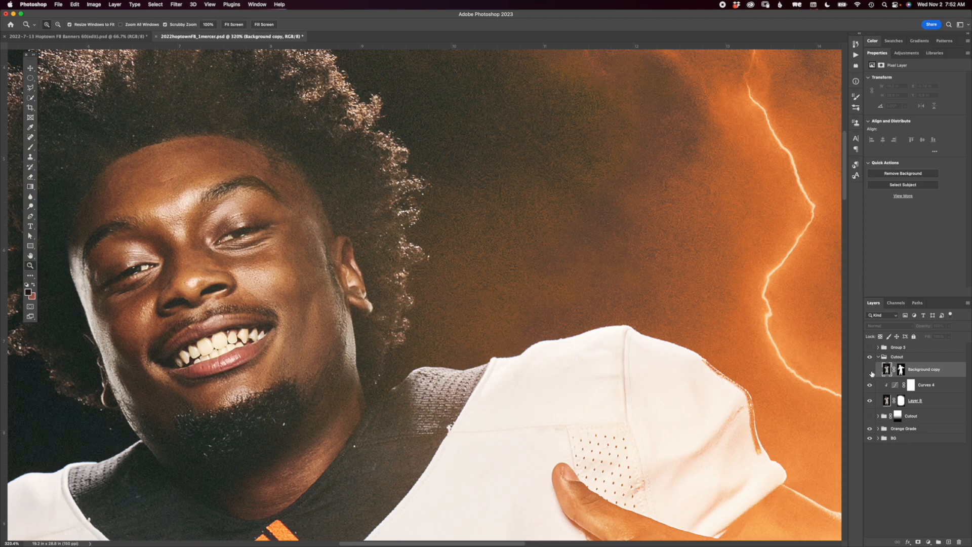
left_click(871, 370)
Examine the cut-out's edges along the shoulder, arms and jersey sides up close, and review the whole poster.
left_click_drag(708, 457, 562, 250)
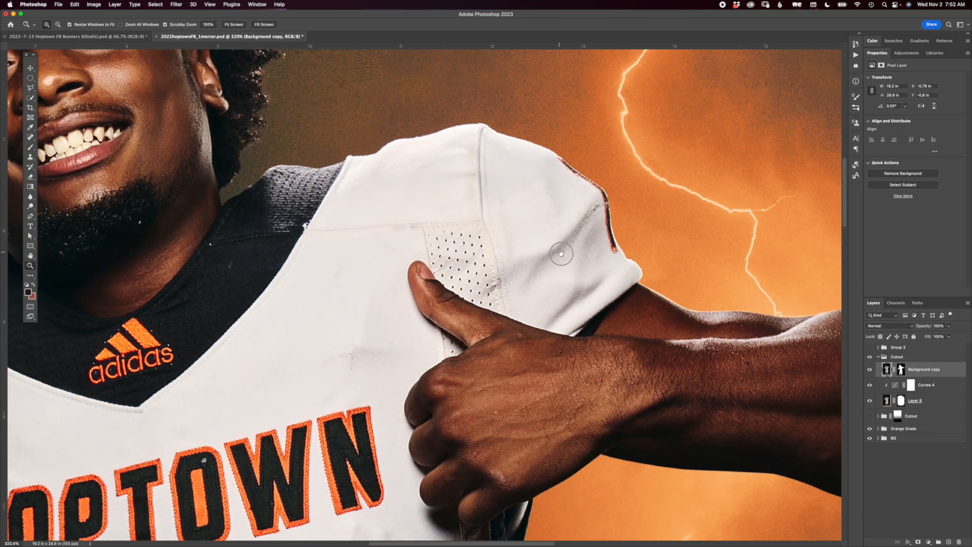
left_click_drag(649, 362, 532, 306)
left_click_drag(536, 436, 534, 212)
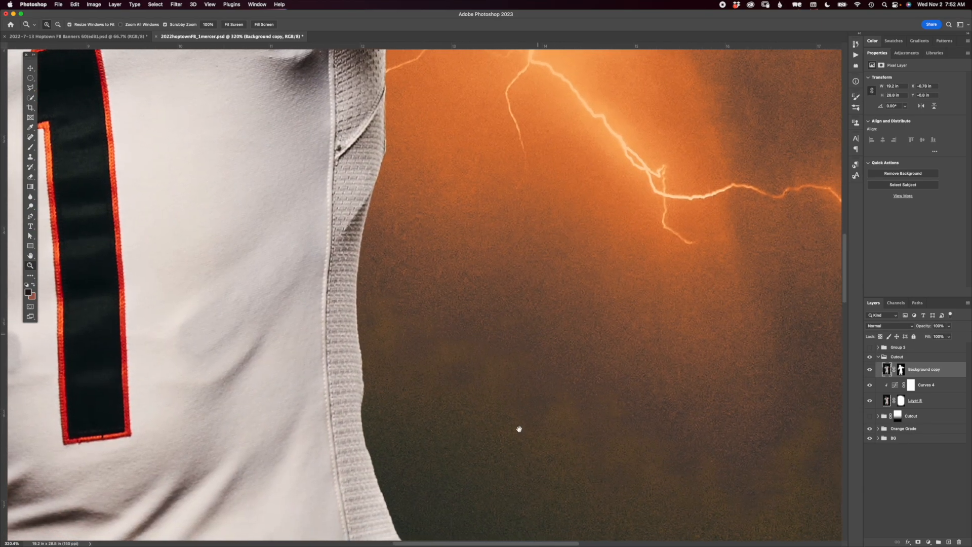
left_click_drag(476, 491, 586, 73)
left_click_drag(55, 171, 512, 356)
left_click_drag(519, 300, 577, 399)
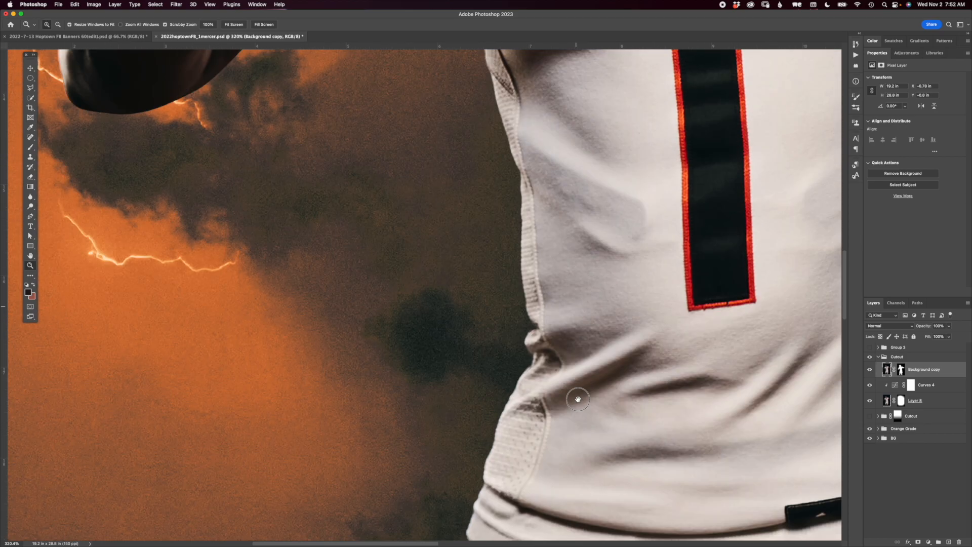
left_click_drag(551, 81, 547, 532)
left_click_drag(545, 259, 535, 393)
scroll(550, 296, "down", 5)
left_click_drag(537, 331, 508, 335)
scroll(508, 335, "down", 1)
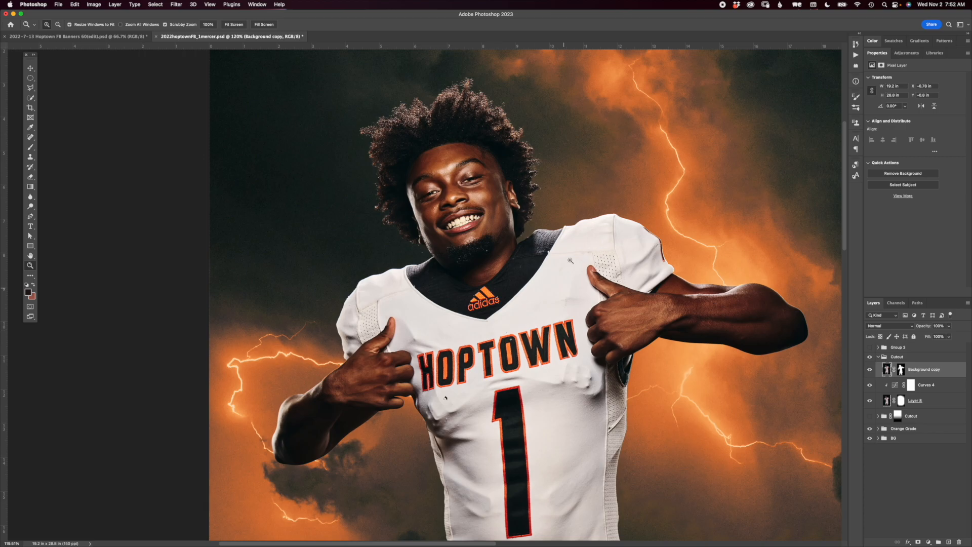
scroll(567, 342, "down", 5)
scroll(428, 250, "up", 2)
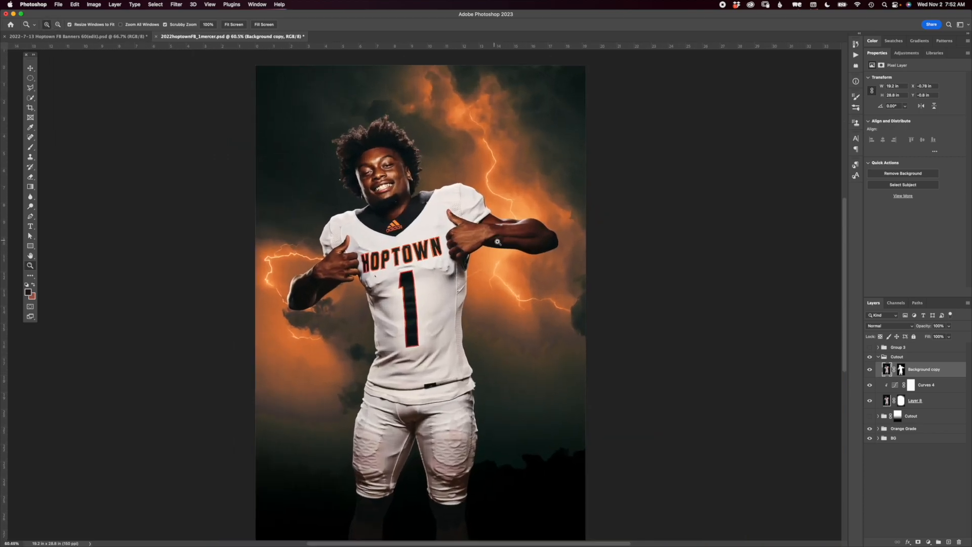